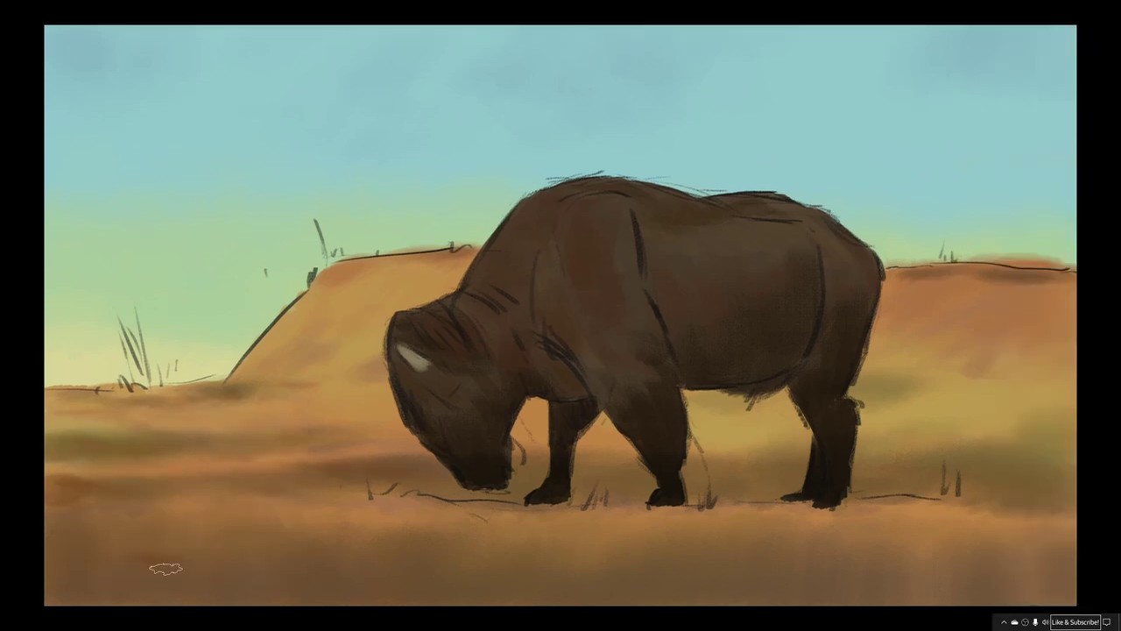
Paint reddish-brown patches across the foreground and shade the ground along the far horizon and the hill crests.
drag(165, 569, 153, 560)
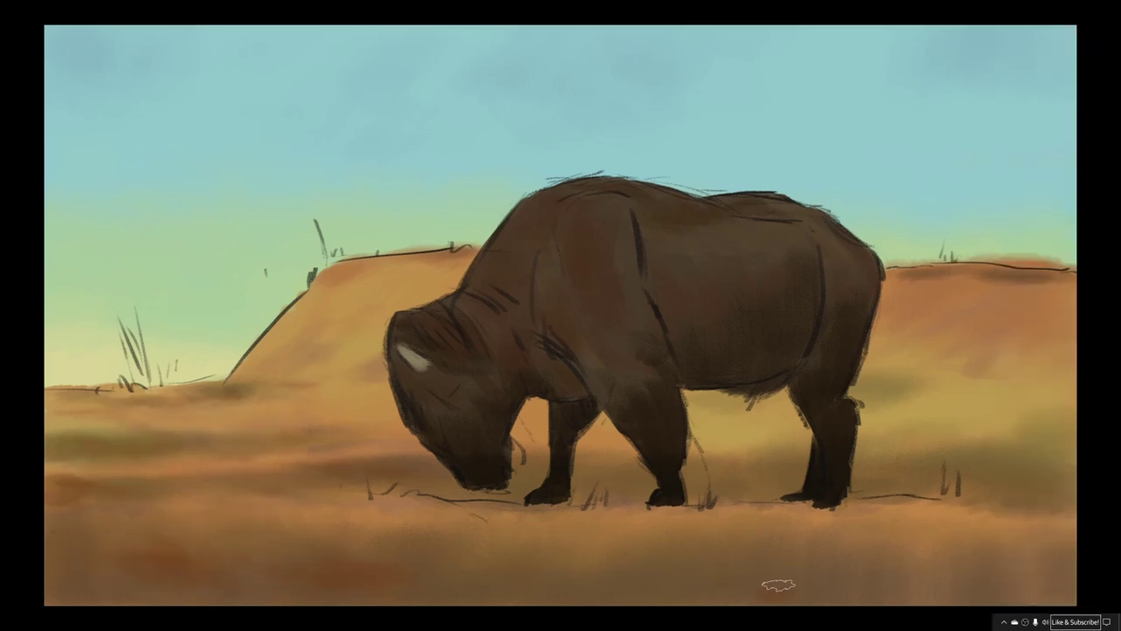
drag(49, 389, 222, 386)
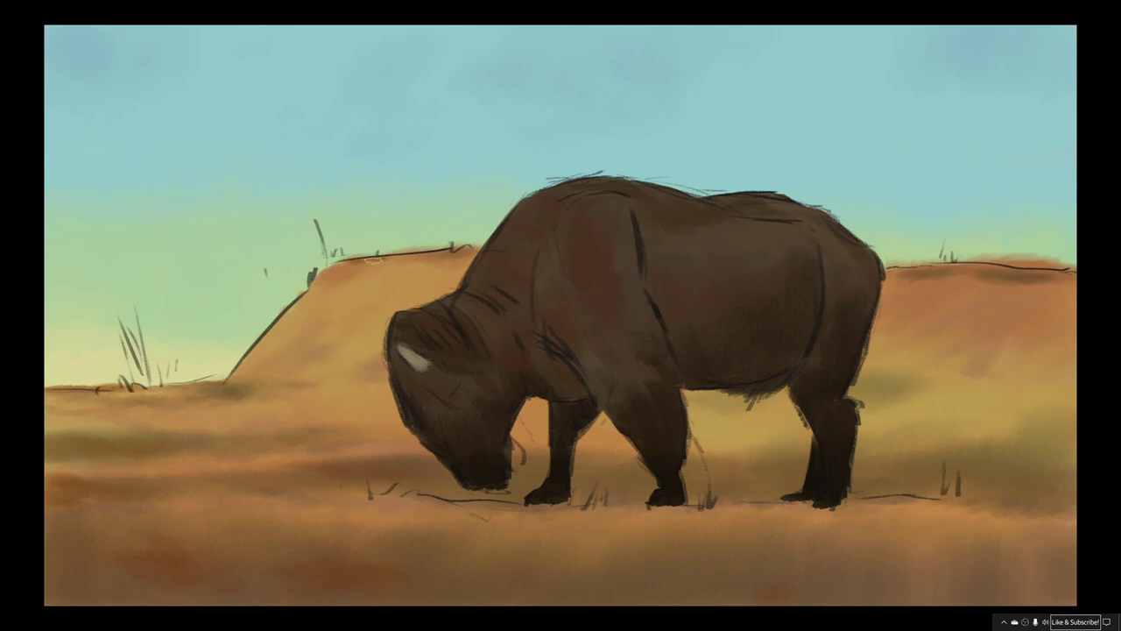
drag(313, 285, 477, 251)
drag(888, 270, 1022, 271)
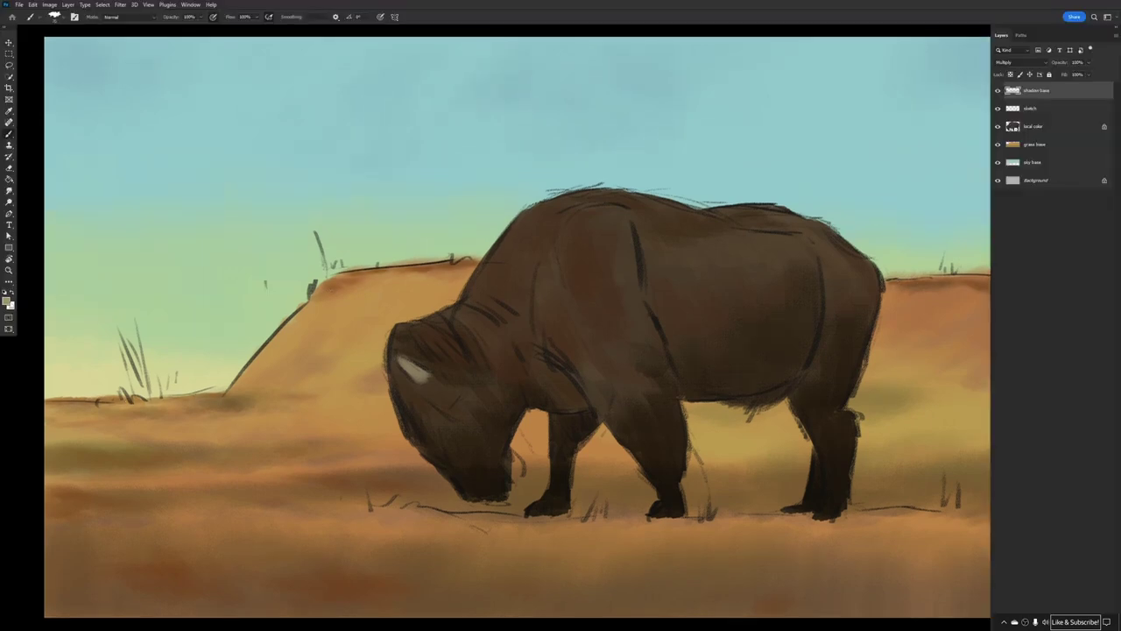
Choose a mid-gray colour and a brush preset, and shade the bison's head, throat and far front leg on the shadow base layer.
click(6, 300)
click(195, 487)
click(275, 436)
mouse_move(431, 321)
mouse_down()
mouse_move(458, 349)
mouse_move(413, 332)
mouse_move(440, 279)
mouse_move(438, 322)
mouse_move(404, 340)
mouse_move(419, 327)
mouse_move(491, 396)
mouse_up()
click(56, 16)
click(96, 128)
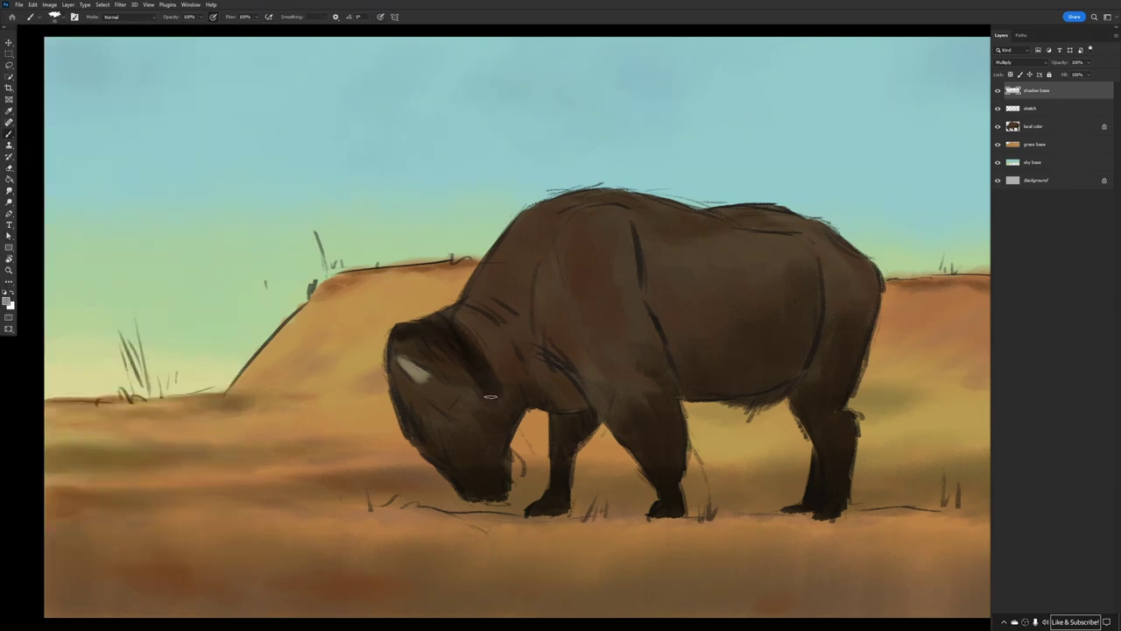
drag(406, 414, 434, 408)
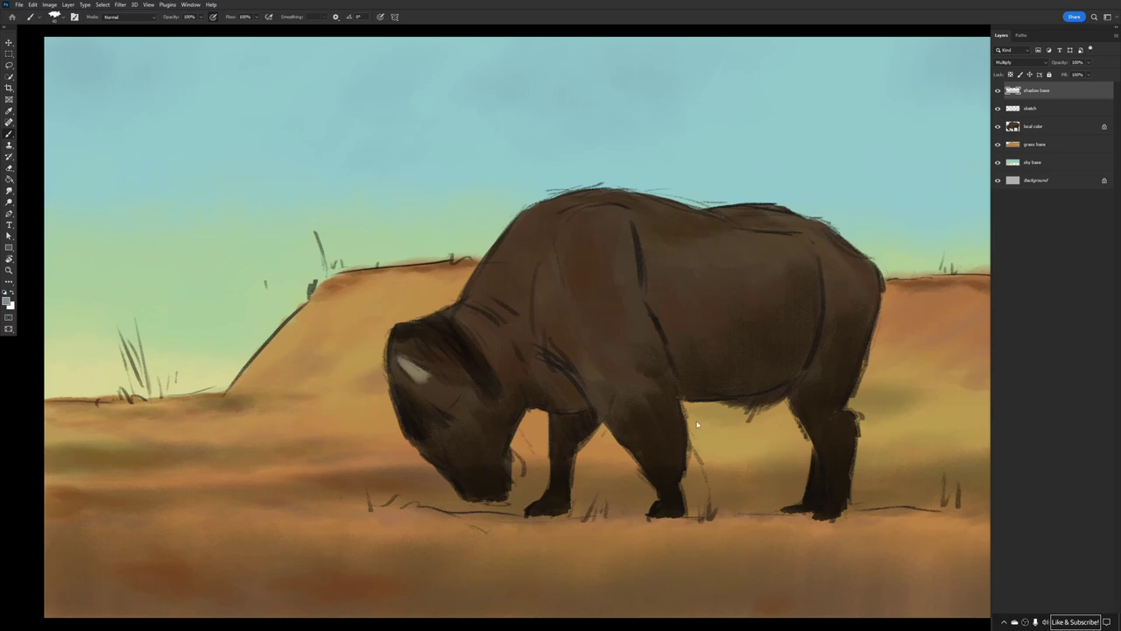
mouse_move(448, 376)
mouse_down()
mouse_move(405, 418)
mouse_move(449, 436)
mouse_move(494, 399)
mouse_move(452, 425)
mouse_move(575, 416)
mouse_move(502, 400)
mouse_move(466, 488)
mouse_move(508, 387)
mouse_move(506, 365)
mouse_move(534, 354)
mouse_move(498, 345)
mouse_move(511, 362)
mouse_move(523, 349)
mouse_move(514, 324)
mouse_move(540, 366)
mouse_move(532, 395)
mouse_move(572, 402)
mouse_up()
drag(501, 489, 559, 457)
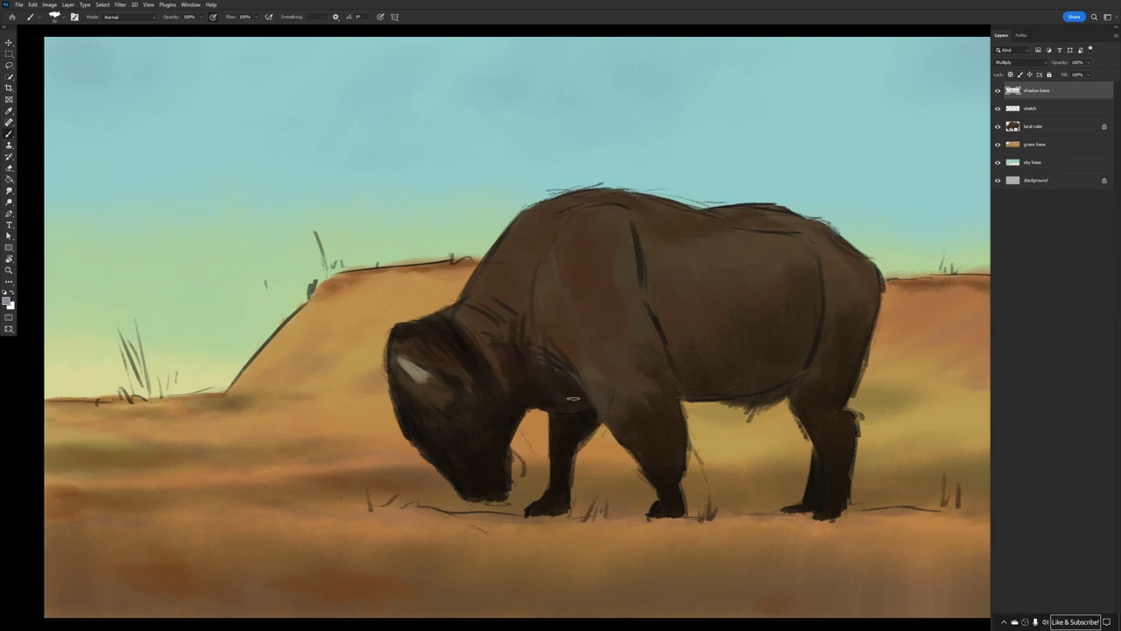
Darken the bison's near front leg and flank behind the shoulder, and add fur shadows on the shoulder and hump.
mouse_move(573, 398)
mouse_down()
mouse_move(622, 419)
mouse_move(627, 384)
mouse_move(659, 394)
mouse_move(647, 393)
mouse_move(647, 452)
mouse_move(672, 500)
mouse_up()
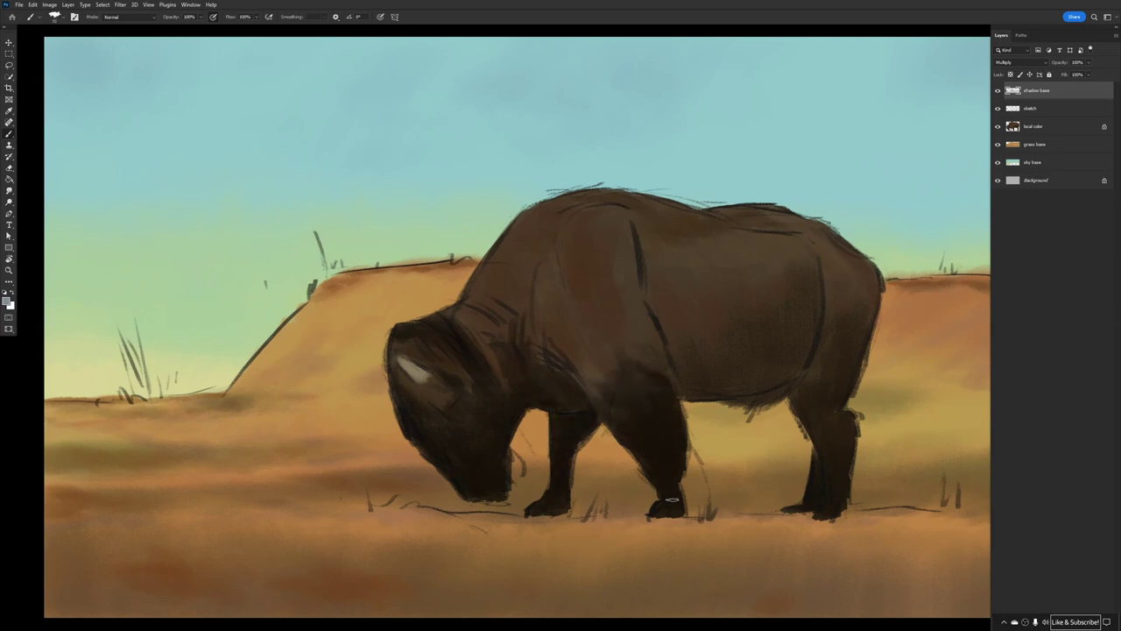
mouse_move(648, 265)
mouse_down()
mouse_move(686, 391)
mouse_move(700, 392)
mouse_up()
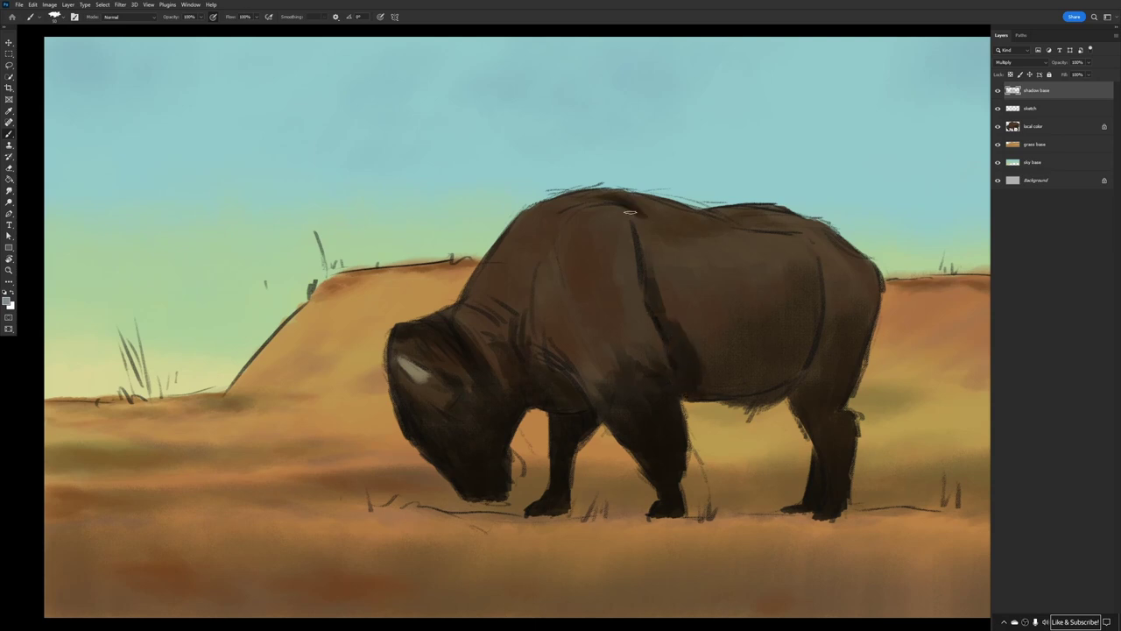
mouse_move(628, 212)
mouse_down()
mouse_move(655, 247)
mouse_move(676, 209)
mouse_move(666, 286)
mouse_move(701, 220)
mouse_move(672, 236)
mouse_move(676, 288)
mouse_move(707, 271)
mouse_move(673, 299)
mouse_move(797, 380)
mouse_move(773, 389)
mouse_move(689, 333)
mouse_move(743, 335)
mouse_up()
key(f)
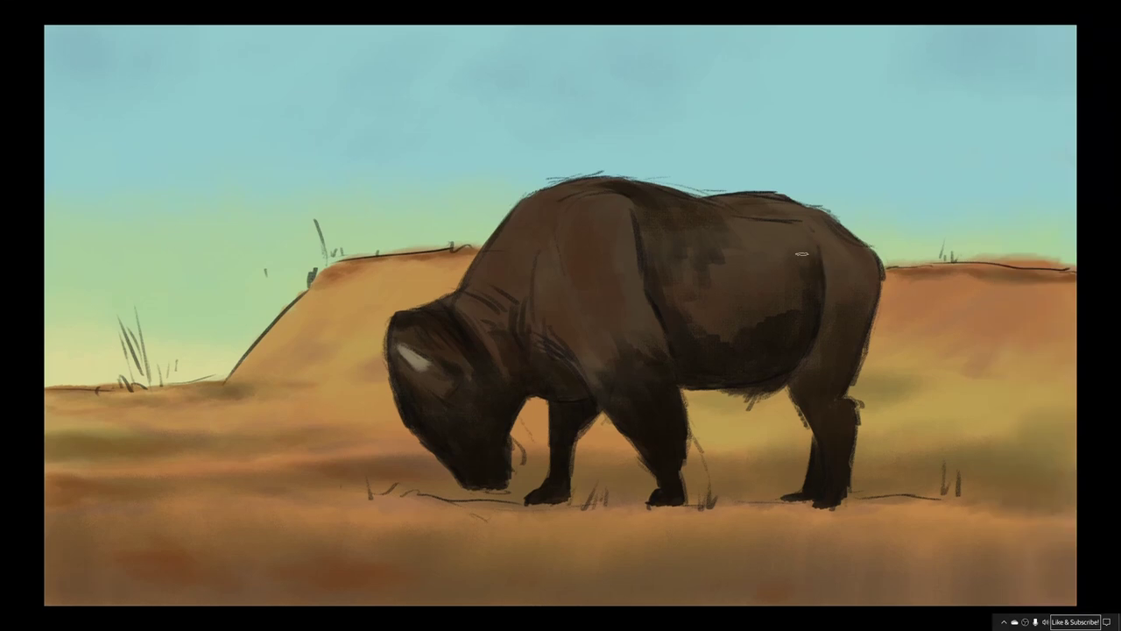
drag(801, 254, 700, 319)
drag(708, 280, 686, 293)
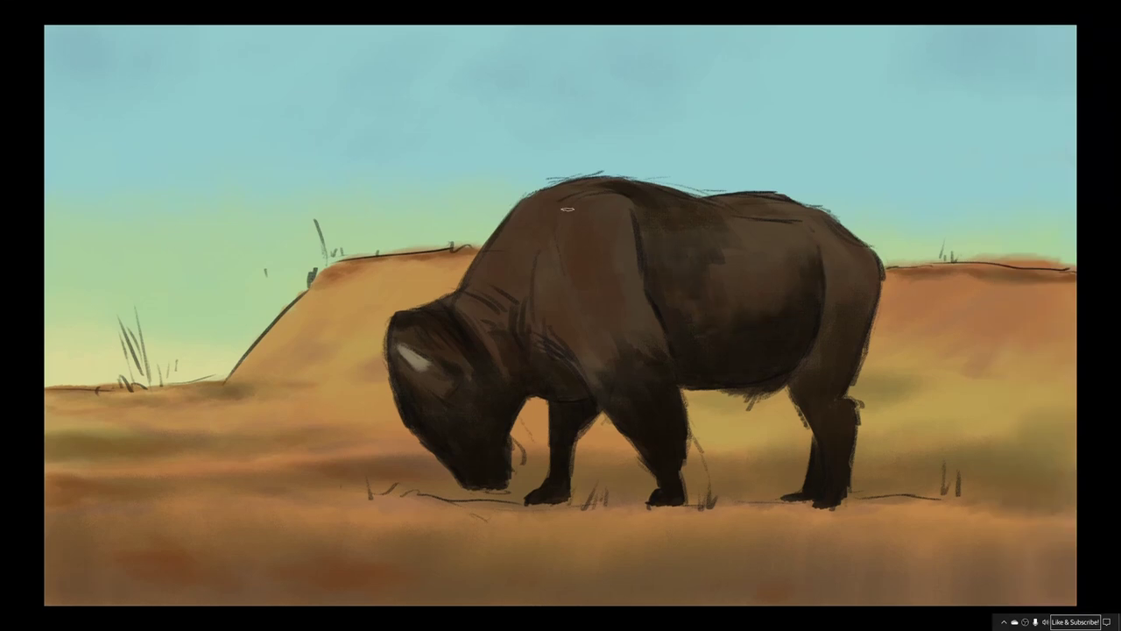
mouse_move(568, 209)
mouse_down()
mouse_move(620, 206)
mouse_move(606, 217)
mouse_move(618, 234)
mouse_move(610, 303)
mouse_move(665, 346)
mouse_up()
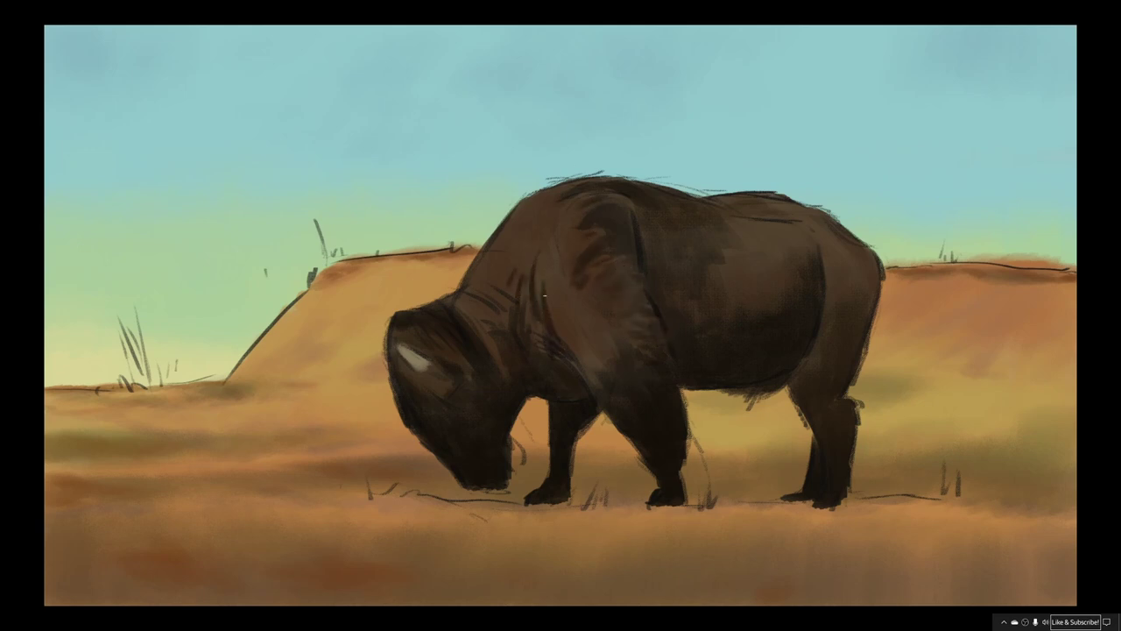
drag(558, 209, 535, 254)
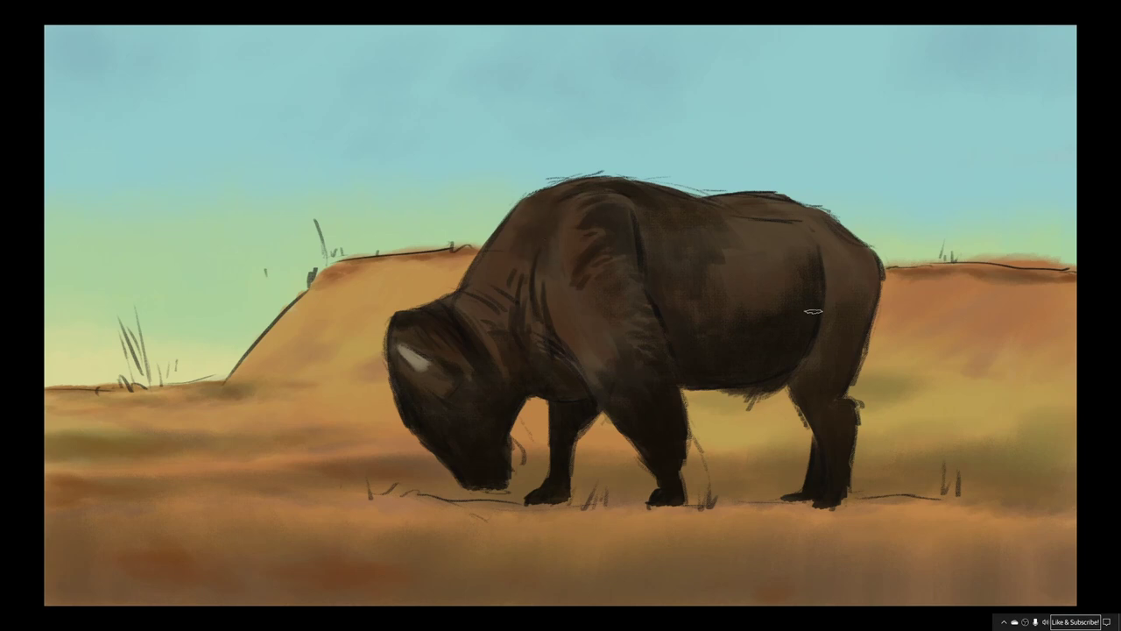
Deepen the shadows over the bison's rear flank, rump and hind leg, and strengthen the neck folds.
drag(717, 203, 768, 318)
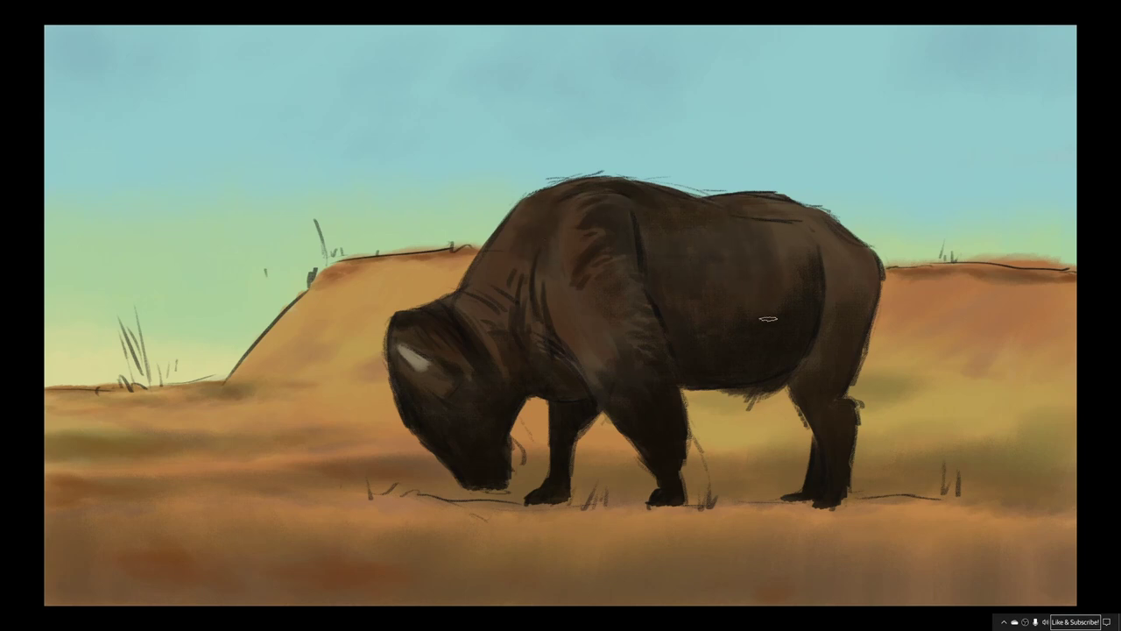
mouse_move(785, 234)
mouse_down()
mouse_move(811, 265)
mouse_move(807, 230)
mouse_move(842, 290)
mouse_move(827, 374)
mouse_move(840, 372)
mouse_move(853, 265)
mouse_up()
drag(836, 389, 837, 474)
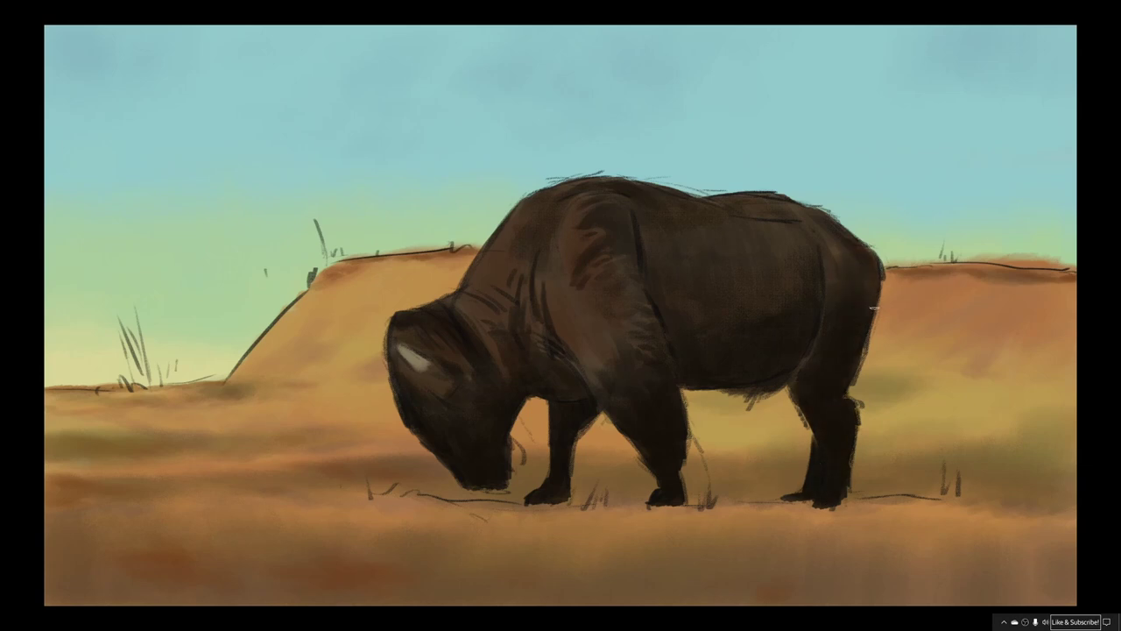
drag(837, 241, 830, 261)
drag(560, 336, 592, 380)
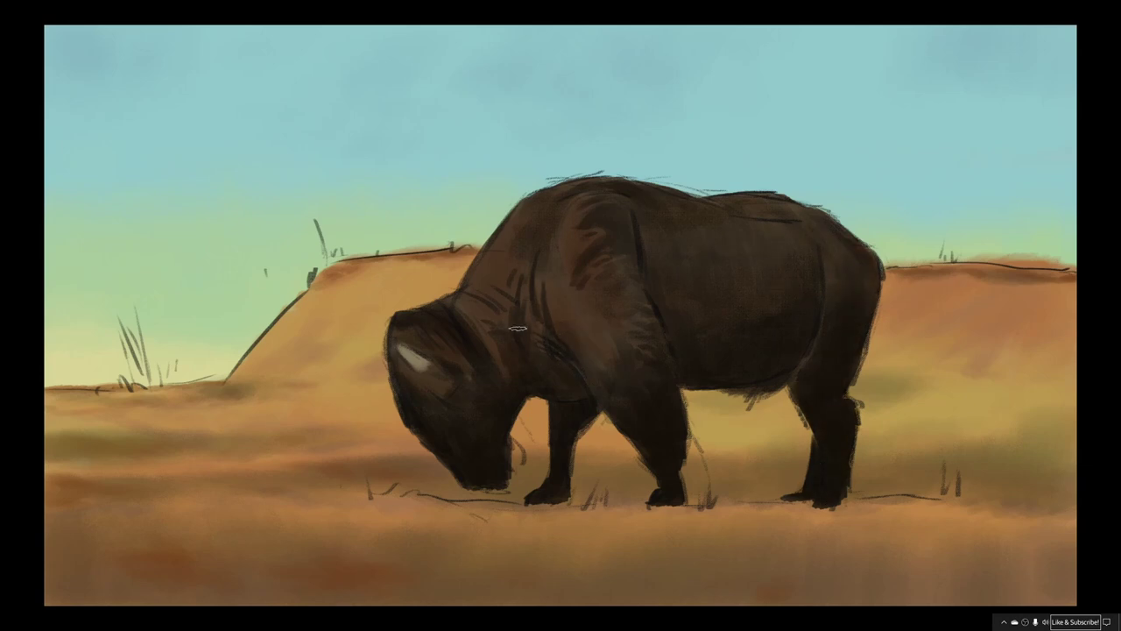
drag(516, 329, 543, 272)
Paint a soft cast shadow on the ground beneath the bison's head and feet.
mouse_move(451, 496)
mouse_down()
mouse_move(609, 504)
mouse_move(571, 521)
mouse_up()
mouse_move(639, 508)
mouse_down()
mouse_move(814, 495)
mouse_move(723, 490)
mouse_up()
mouse_move(963, 506)
mouse_down()
mouse_move(505, 515)
mouse_move(548, 517)
mouse_up()
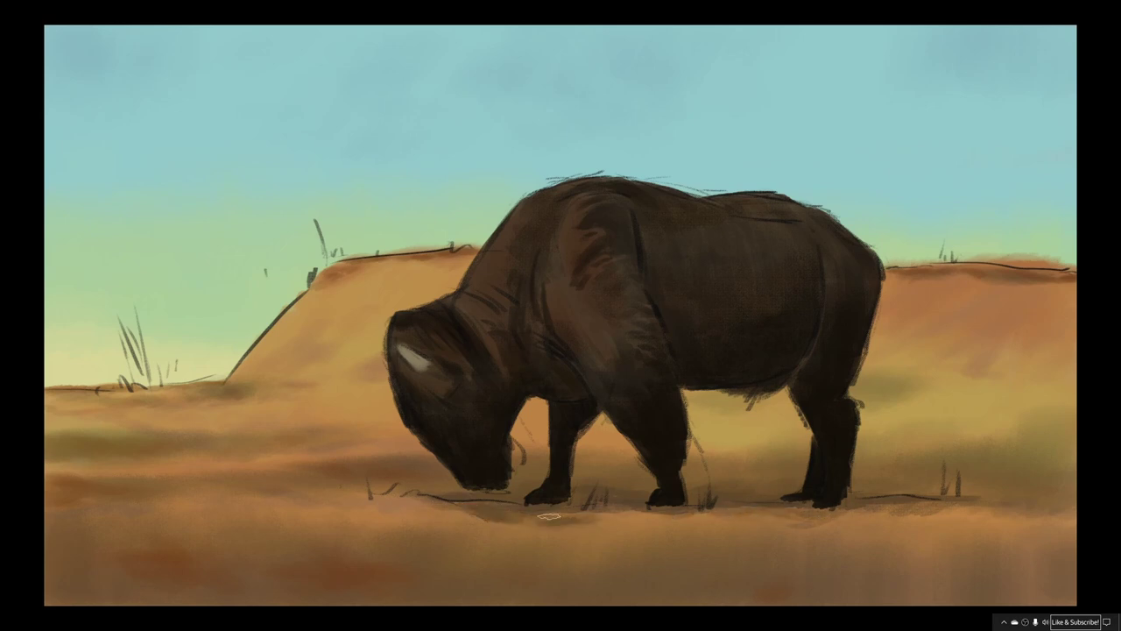
Create a top layer named light base and set its blending mode to Overlay.
key(f)
key(f)
key(ctrl+shift+alt+n)
double_click(1042, 94)
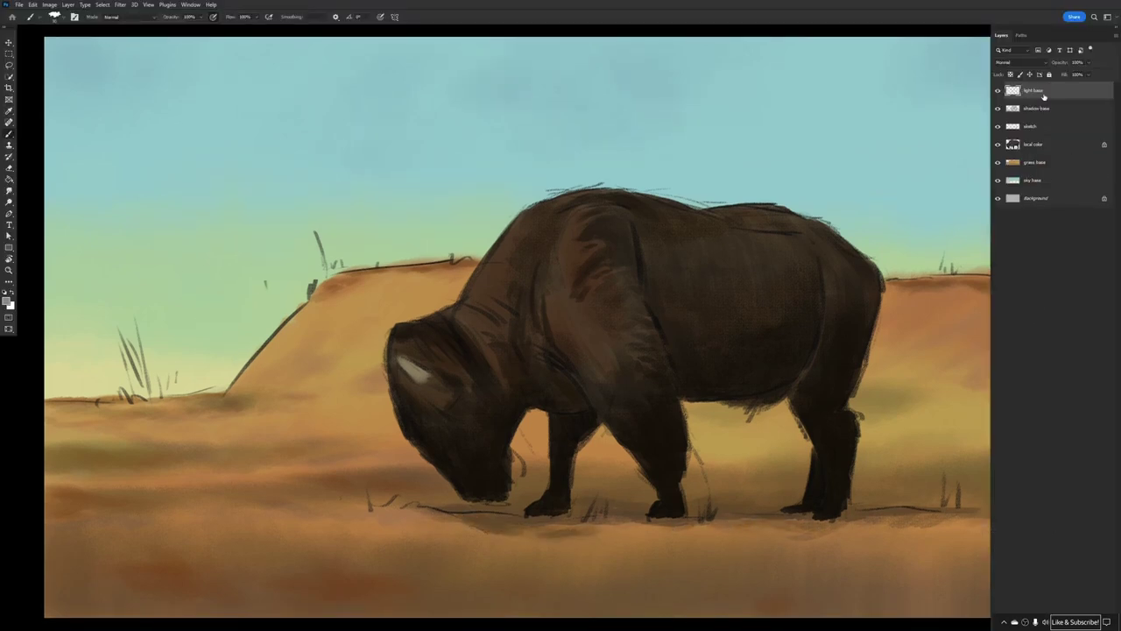
click(1021, 62)
click(1014, 162)
Choose a warm colour and paint reddish light on the bison's neck, hump and shoulder.
click(7, 301)
click(134, 471)
click(272, 436)
key(f)
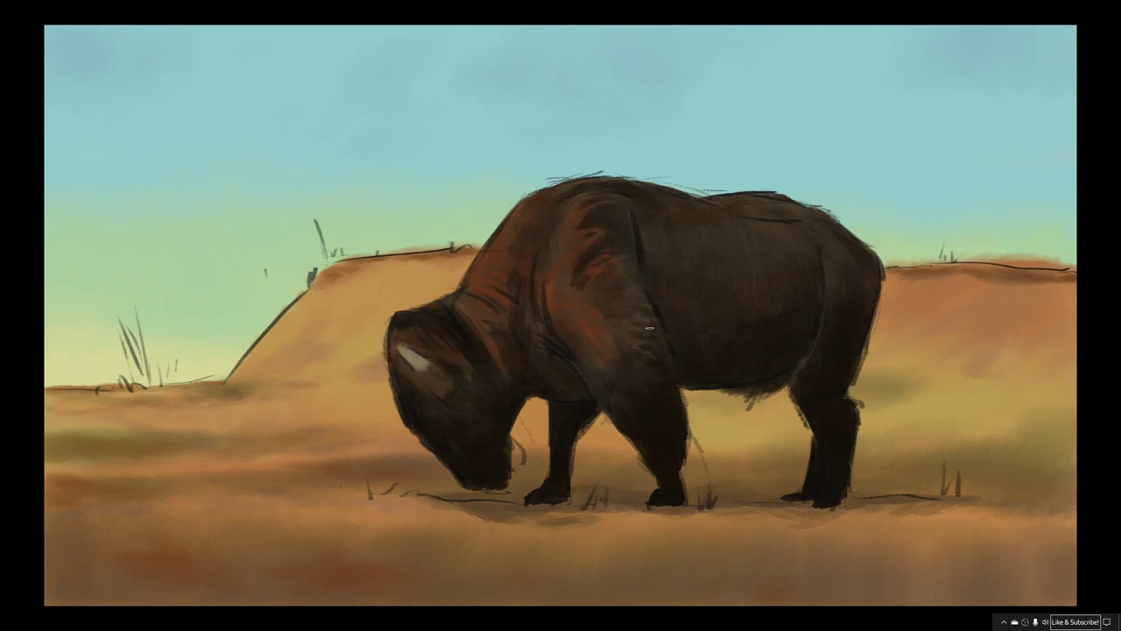
Choose a tan-yellow colour and add warm highlights around the bison's face, neck and shoulder.
key(f)
key(f)
click(6, 300)
click(114, 465)
click(273, 438)
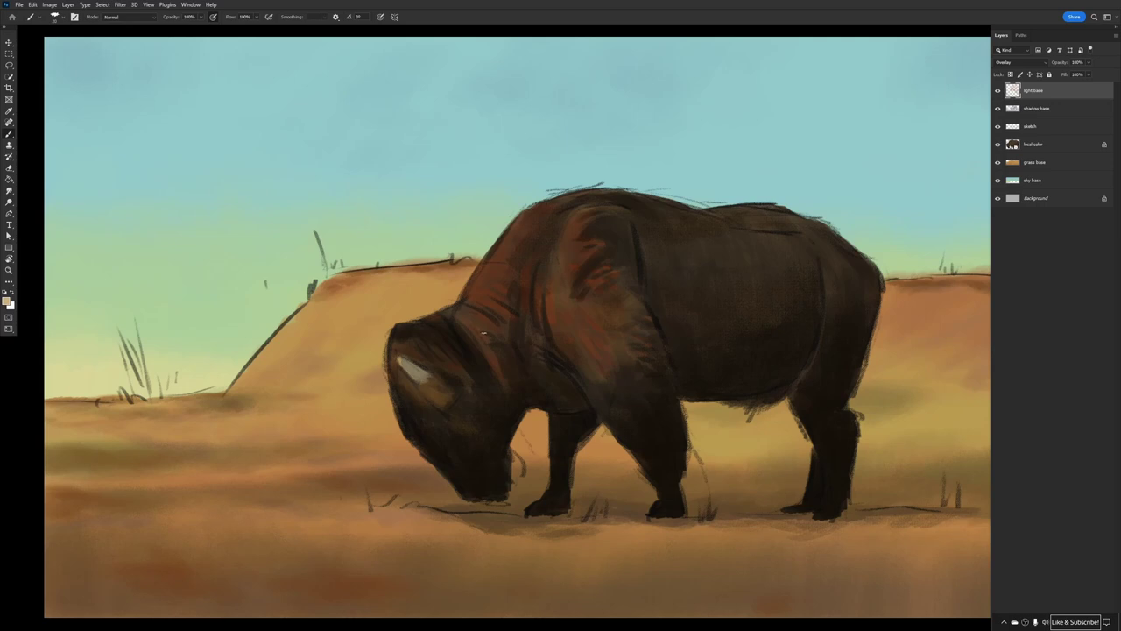
Save the painting as a PSD in the Twitch folder with a file name starting with bison_live_s.
key(ctrl+minus)
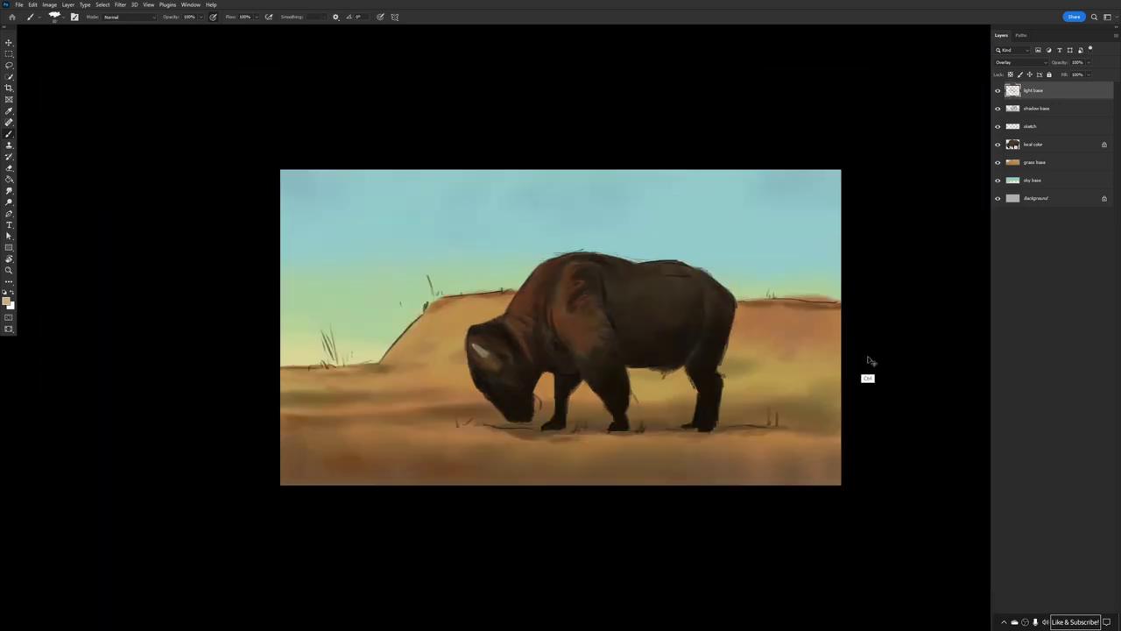
key(ctrl+s)
click(419, 418)
text(bison_)
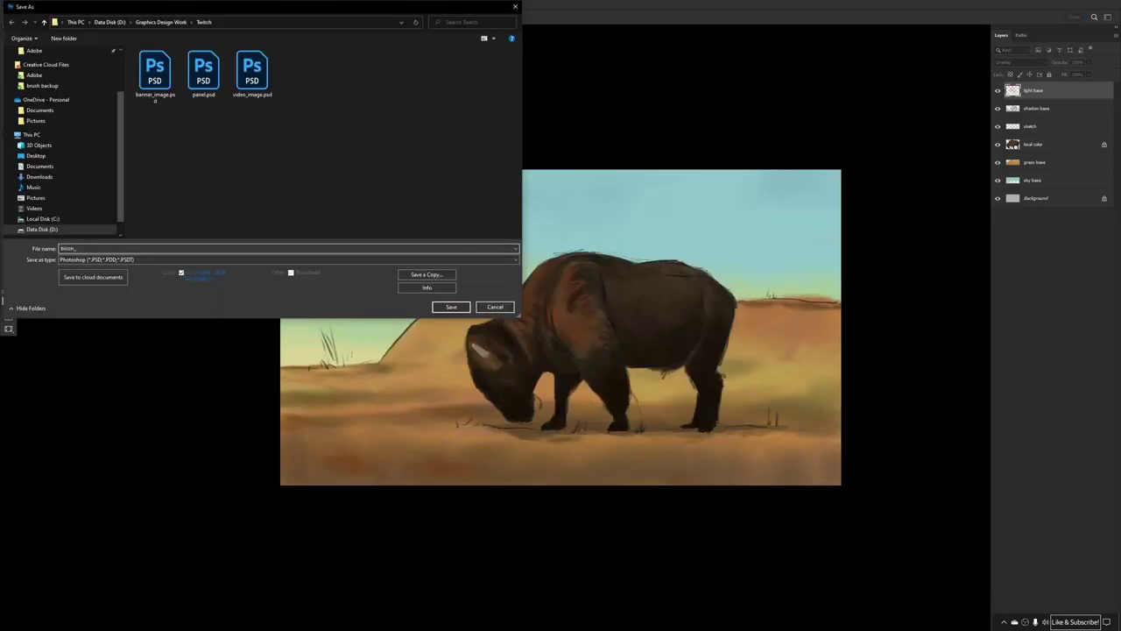
text(live_sbison_live_s)
key(Return)
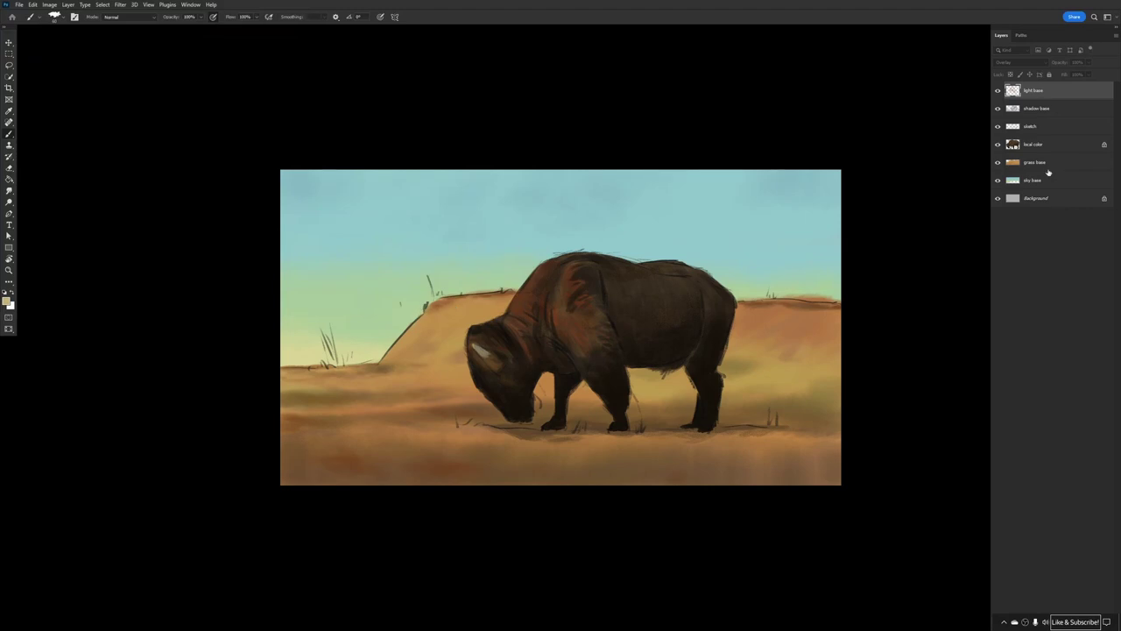
Create a new layer named clouds directly above the sky base layer.
click(1042, 180)
key(ctrl+alt+shift+n)
double_click(1039, 182)
Set the colour to pale cream e0d5b9, pick a cloud brush, and paint long wispy clouds across the upper middle of the sky.
click(6, 301)
click(93, 454)
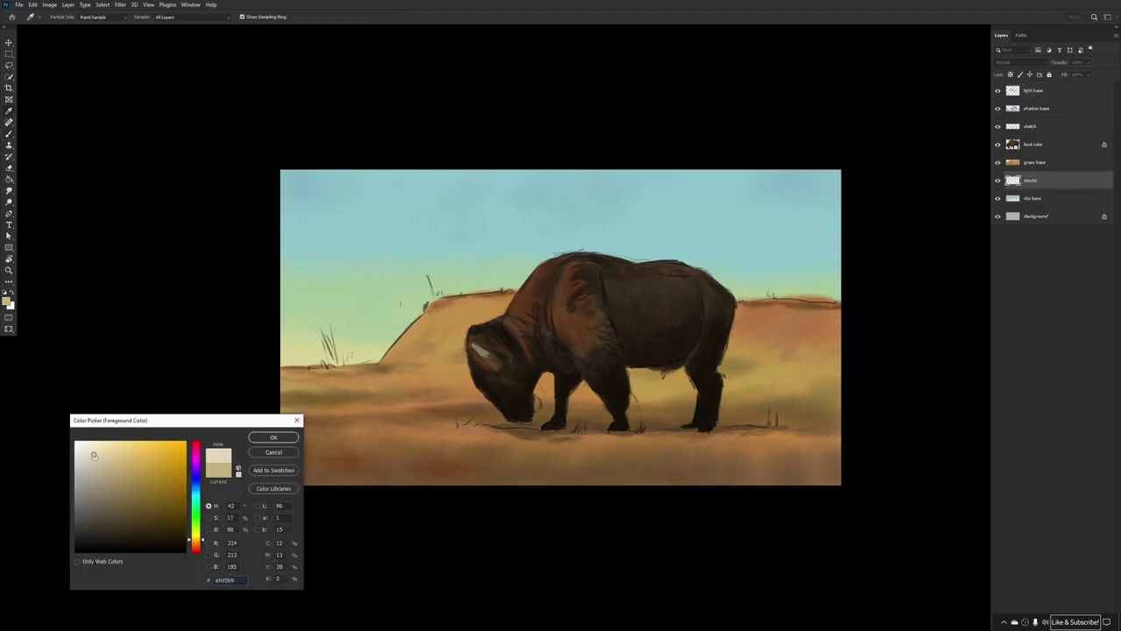
click(273, 436)
click(55, 17)
click(94, 155)
click(485, 225)
click(55, 16)
key(f)
key(f)
key(f)
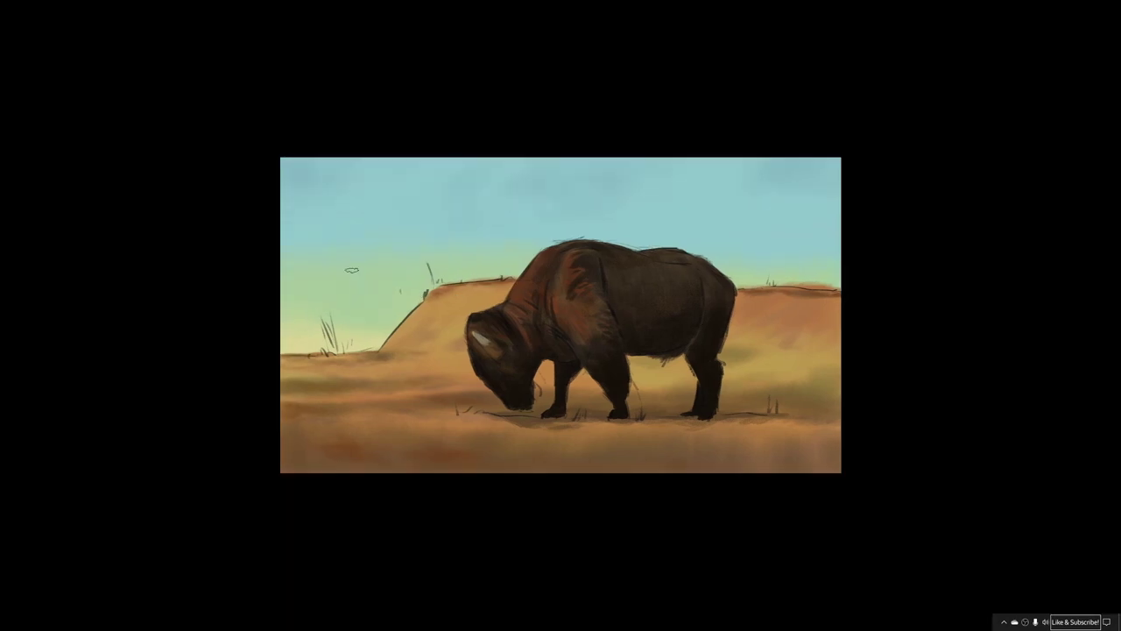
key(ctrl+0)
drag(217, 71, 508, 143)
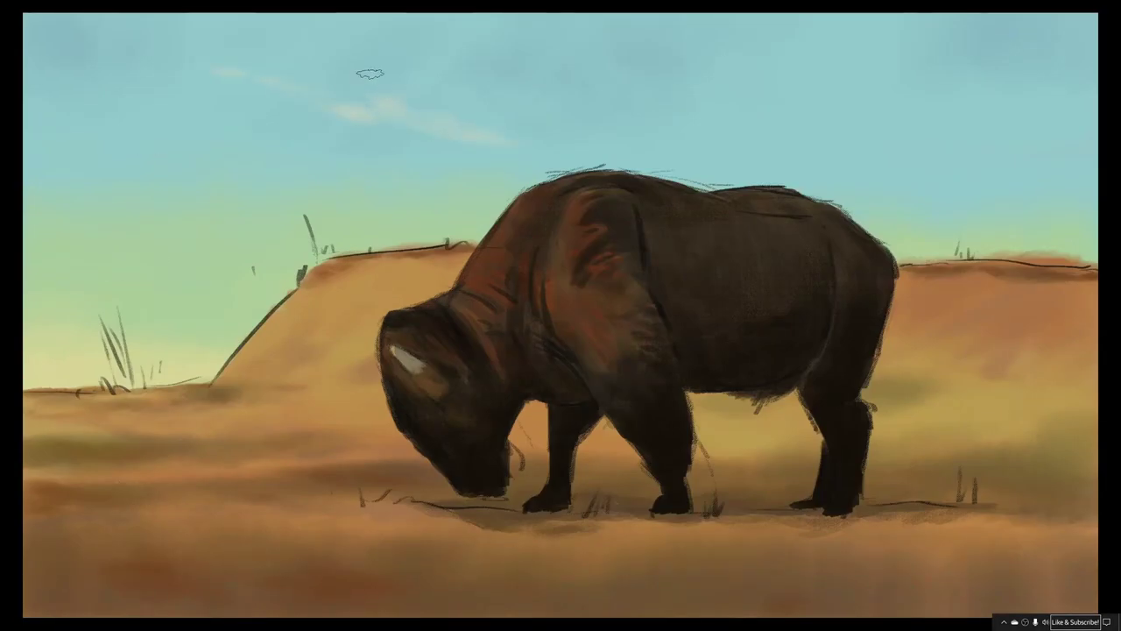
drag(379, 109, 555, 90)
drag(473, 68, 607, 67)
mouse_move(738, 134)
mouse_down()
mouse_move(536, 138)
mouse_move(541, 126)
mouse_move(677, 120)
mouse_move(754, 143)
mouse_move(731, 134)
mouse_up()
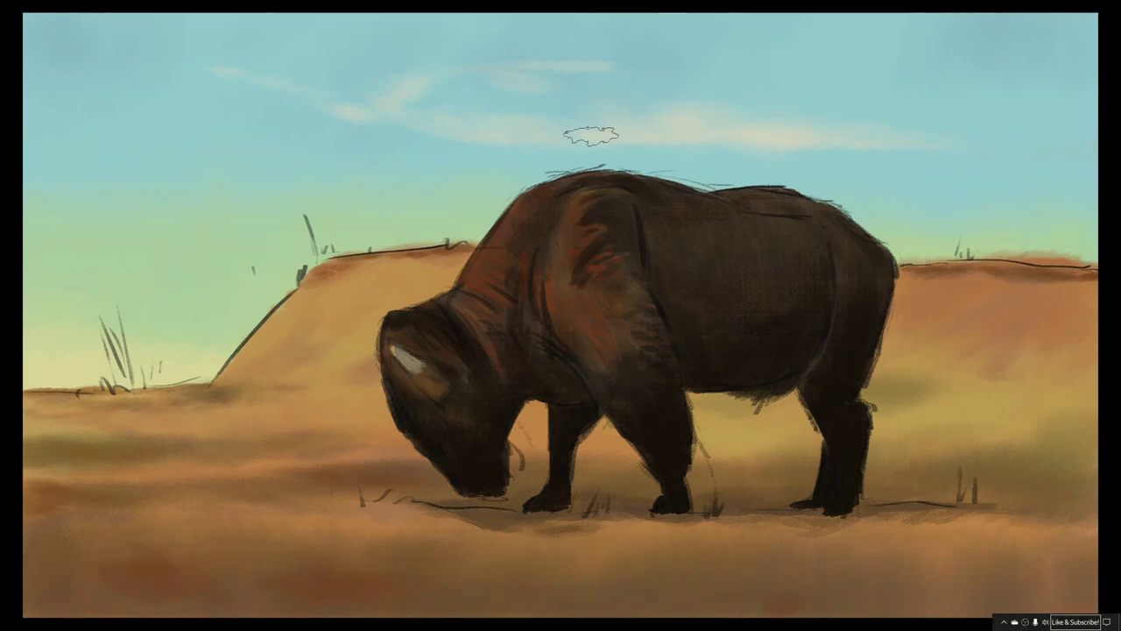
Paint soft, puffy cloud banks in the sky above the left-hand hill and behind the bison's back.
mouse_move(136, 115)
mouse_down()
mouse_move(175, 138)
mouse_move(230, 119)
mouse_up()
drag(100, 164, 34, 164)
mouse_move(365, 169)
mouse_down()
mouse_move(206, 215)
mouse_move(156, 169)
mouse_move(214, 230)
mouse_move(169, 212)
mouse_move(355, 196)
mouse_move(377, 167)
mouse_up()
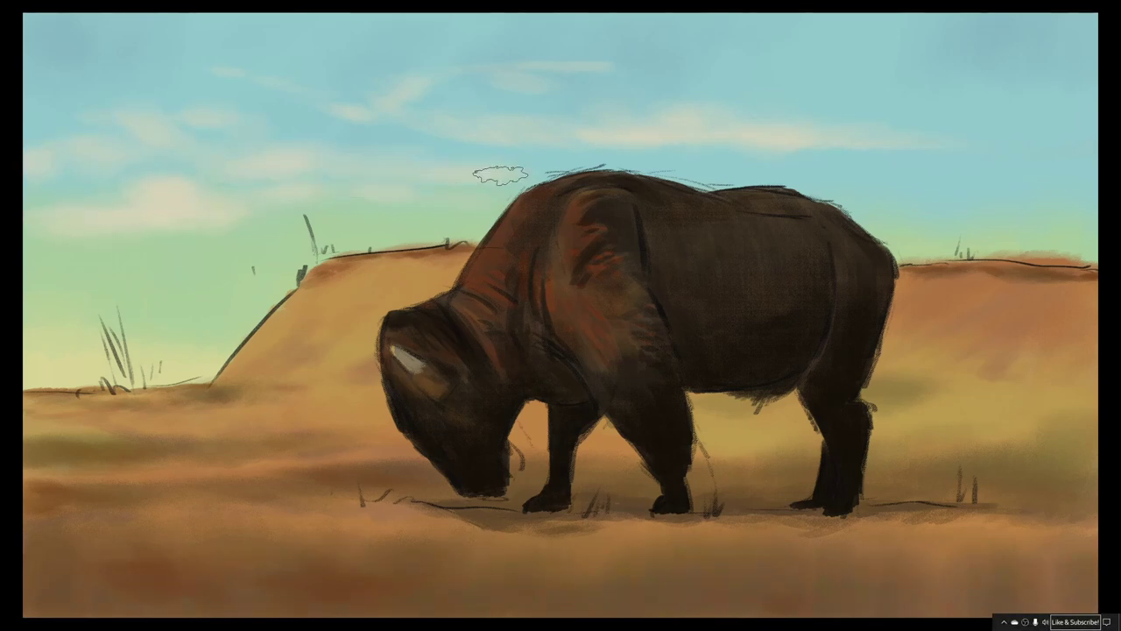
Add thin, brighter cream highlights to the existing cloud streaks with a smaller brush.
key(f)
key(f)
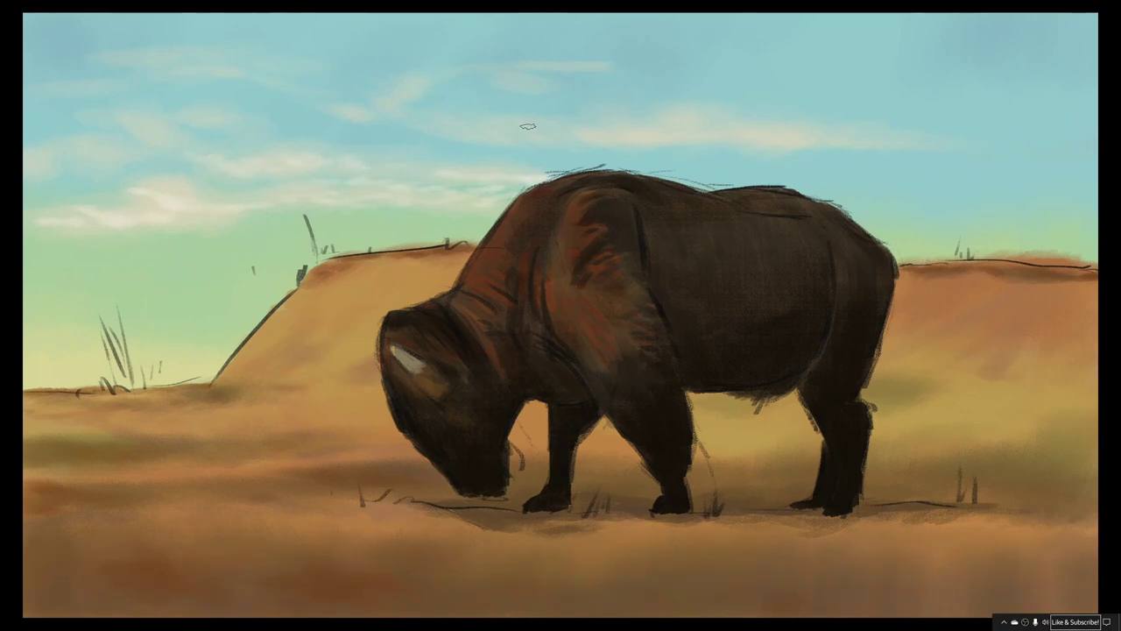
drag(535, 128, 490, 125)
drag(373, 117, 340, 111)
drag(247, 82, 296, 91)
drag(575, 131, 610, 133)
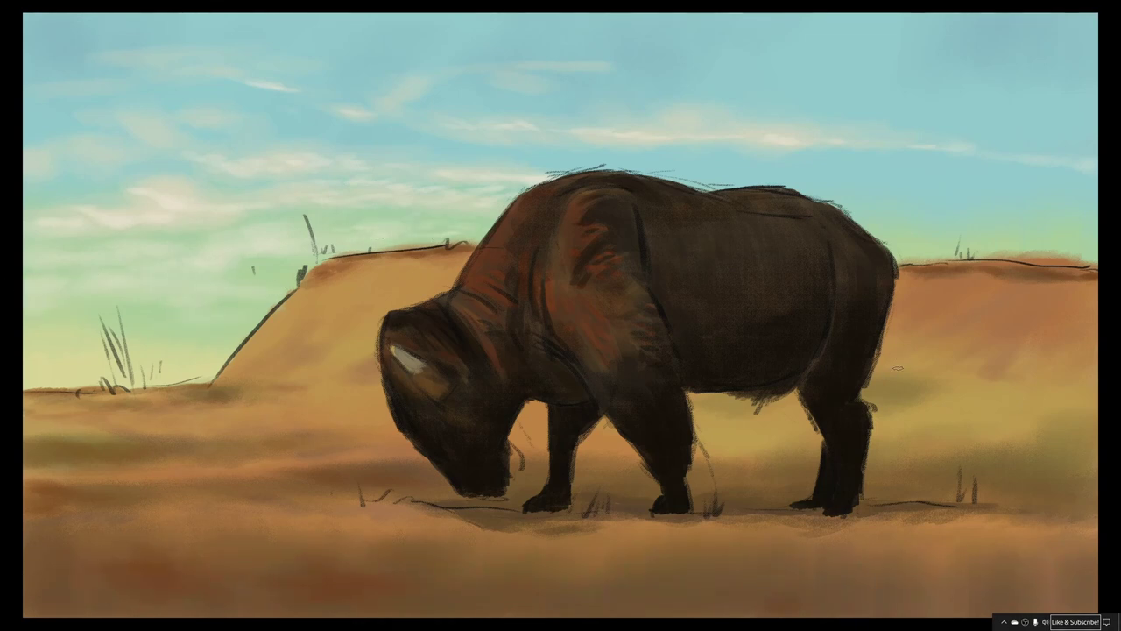
Paint additional faint wisps of cloud along the uppermost part of the sky.
drag(672, 31, 618, 35)
drag(652, 64, 547, 65)
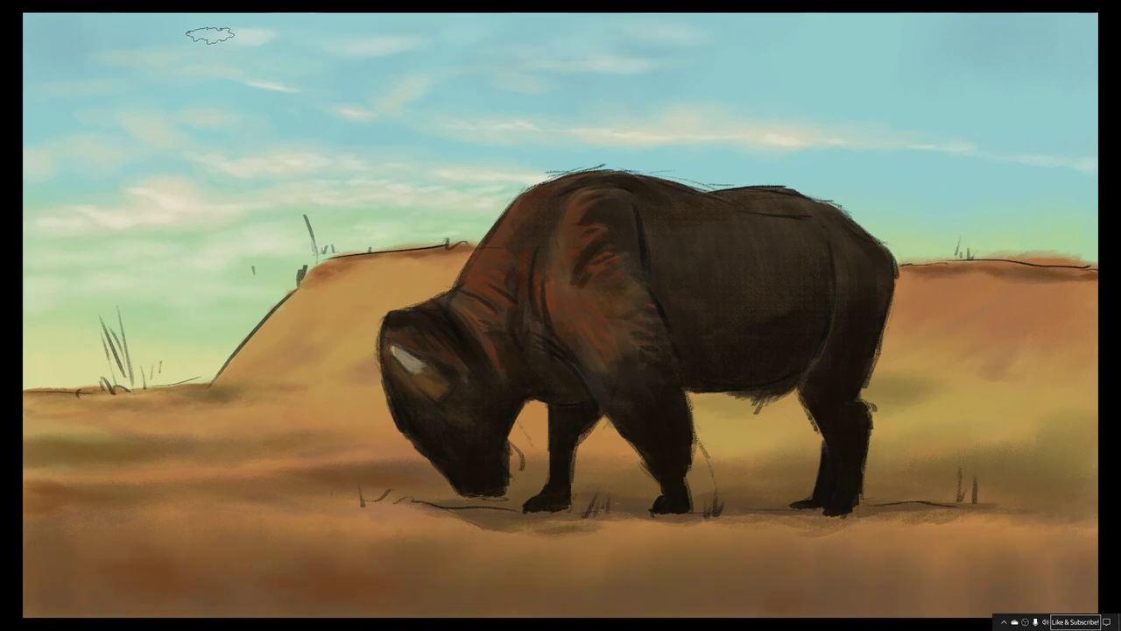
drag(211, 35, 282, 38)
drag(593, 75, 693, 82)
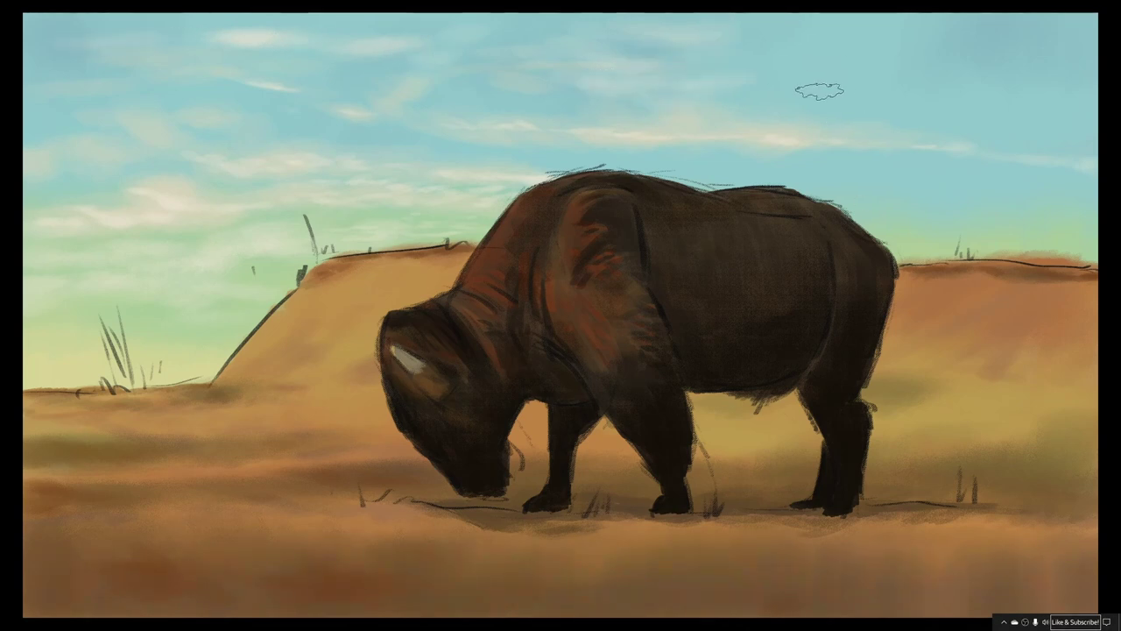
drag(788, 101, 756, 98)
mouse_move(802, 54)
mouse_down()
mouse_move(767, 39)
mouse_move(802, 37)
mouse_up()
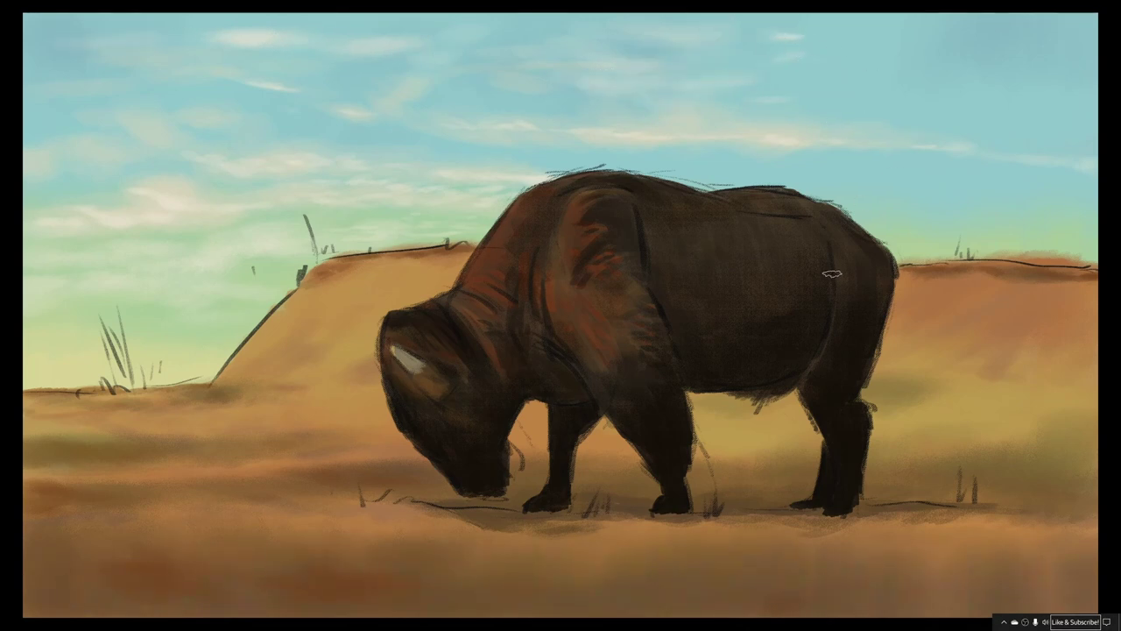
Review the whole composition at a reduced size to judge the clouds and overall balance.
key(ctrl+minus)
key(ctrl+minus)
key(ctrl+minus)
key(ctrl+minus)
key(ctrl+plus)
key(ctrl+plus)
key(ctrl+plus)
Choose a pale yellow colour on the sky base layer and brush a soft glow along the left horizon with an enlarged brush.
key(f)
key(f)
click(1033, 198)
click(6, 300)
click(195, 535)
click(101, 449)
click(274, 435)
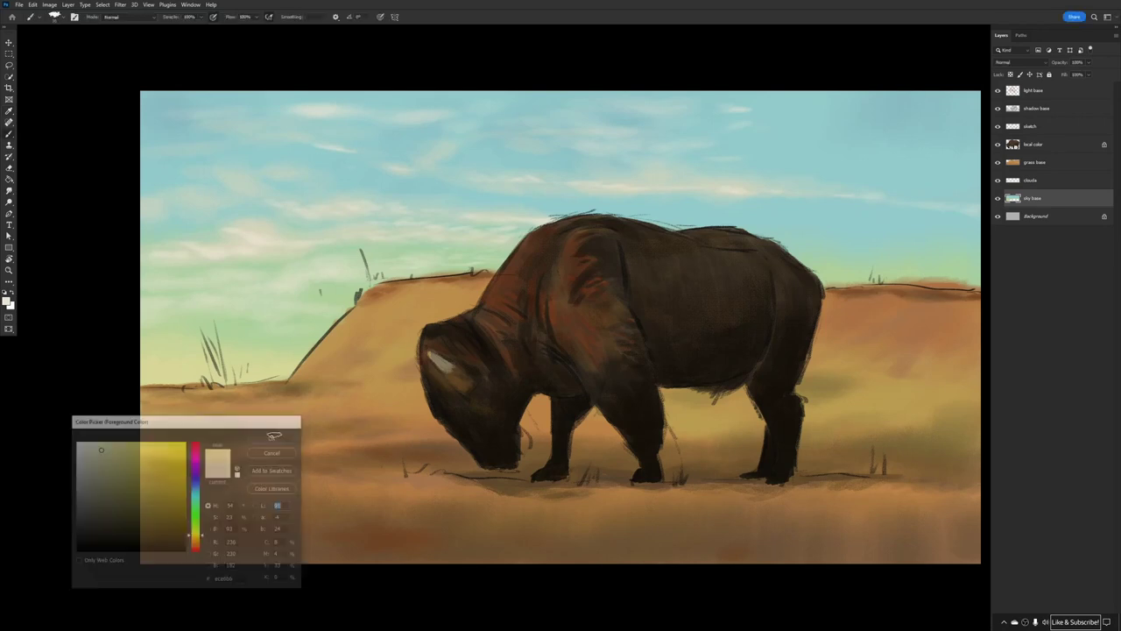
key(f)
key(bracketright)
key(bracketright)
key(bracketright)
key(bracketright)
mouse_move(151, 361)
mouse_down()
mouse_move(212, 352)
mouse_move(273, 362)
mouse_up()
key(f)
key(f)
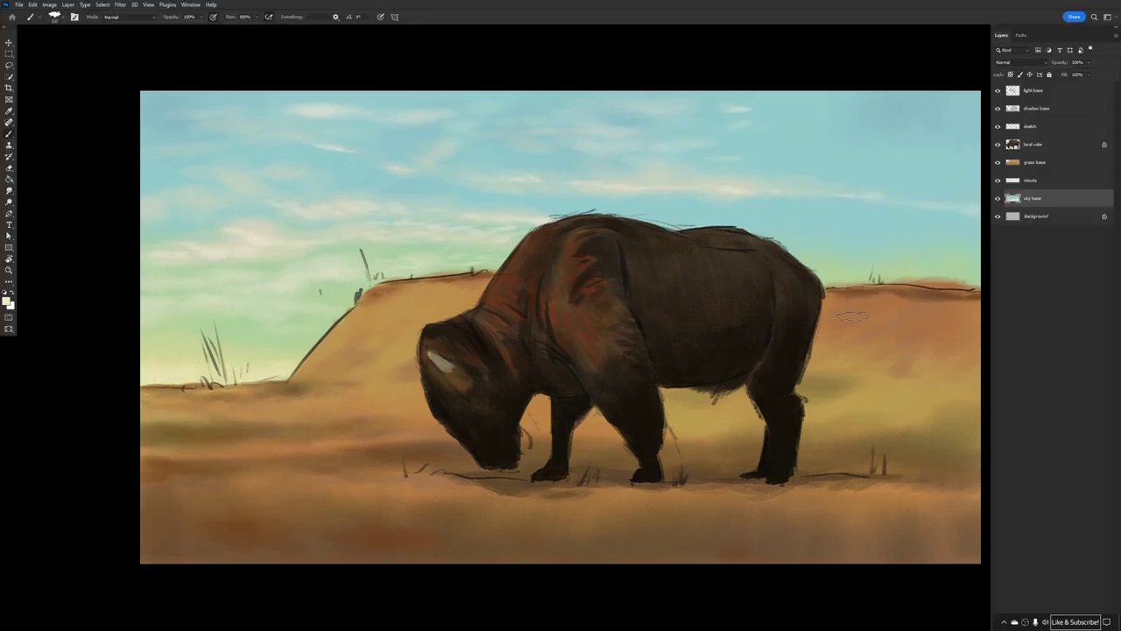
key(Tab)
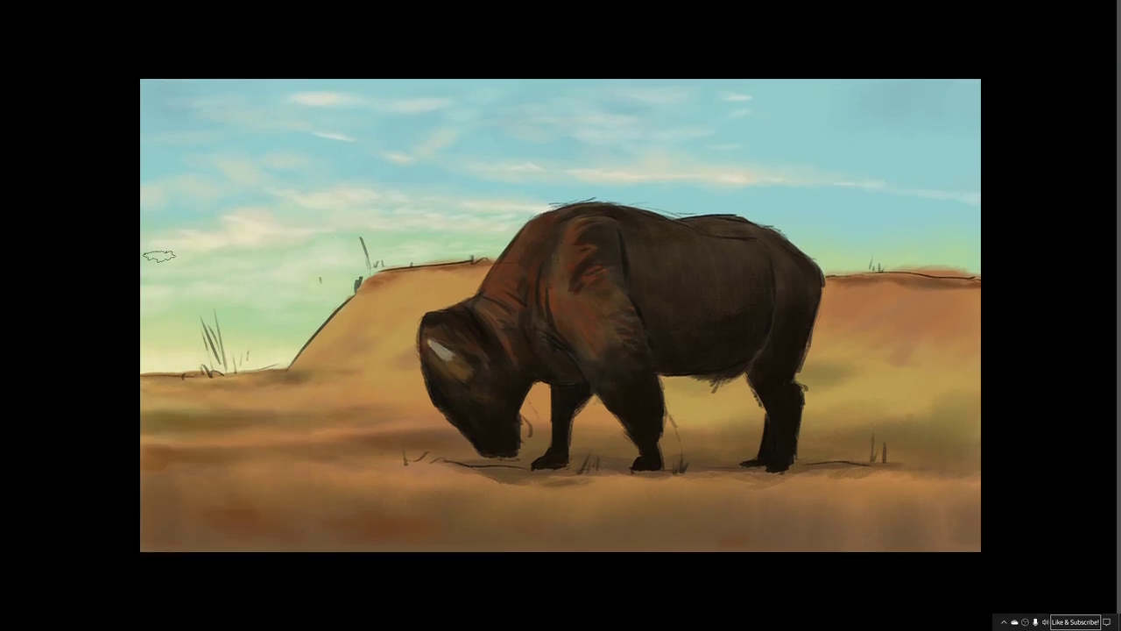
Choose a muted pinkish grey on the clouds layer and brush a soft cloud into the right side of the sky with a larger brush.
key(f)
key(f)
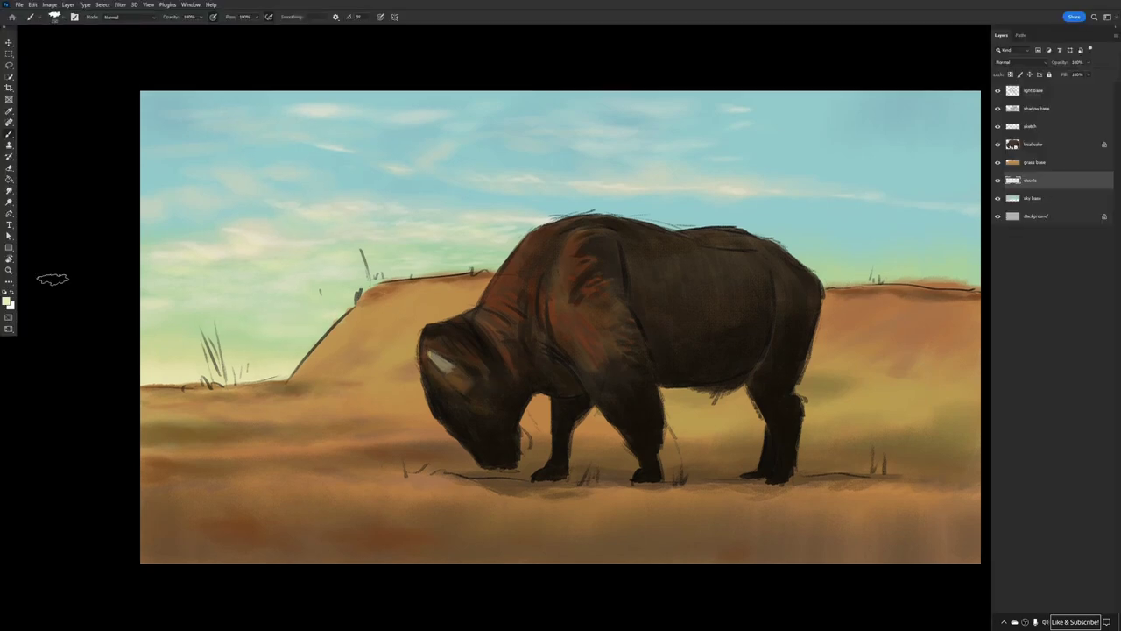
click(8, 302)
click(275, 436)
key(f)
key(bracketleft)
key(bracketleft)
key(bracketleft)
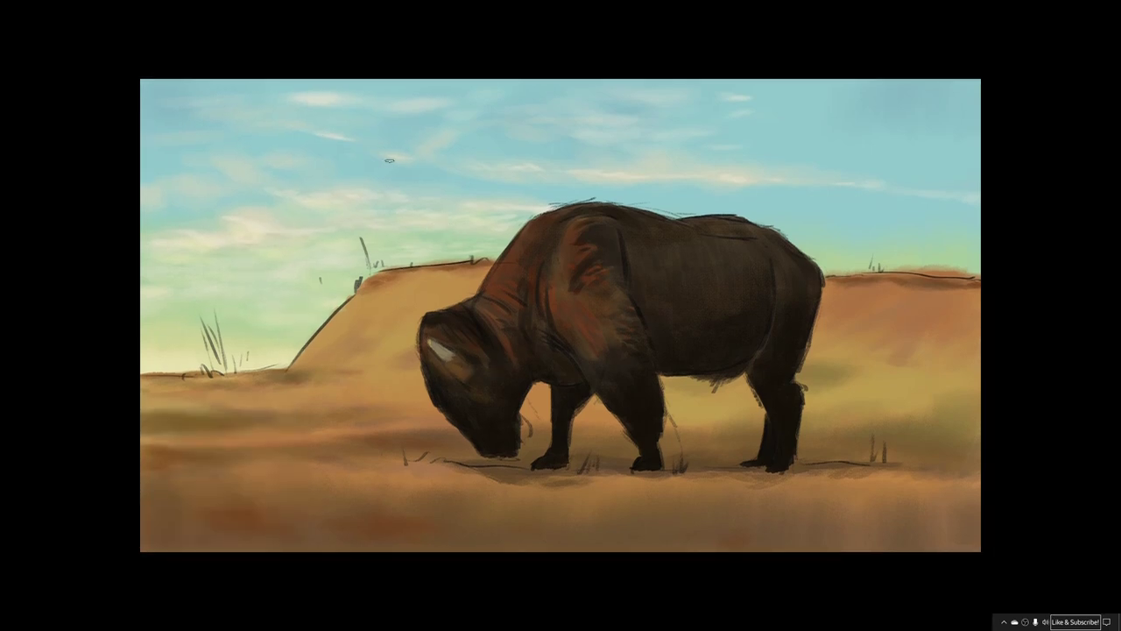
key(bracketright)
key(bracketright)
key(bracketright)
key(bracketright)
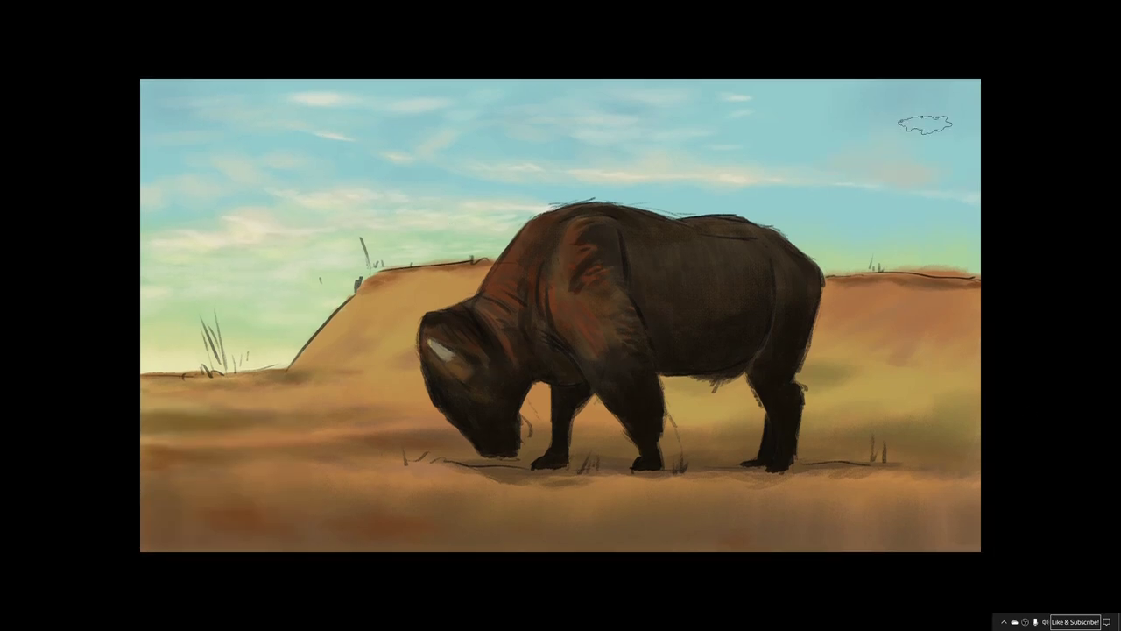
Choose a near-white colour and paint a brighter highlight into the cloud on the right side of the sky.
key(f)
key(f)
click(8, 302)
click(83, 457)
click(196, 492)
key(Return)
key(Tab)
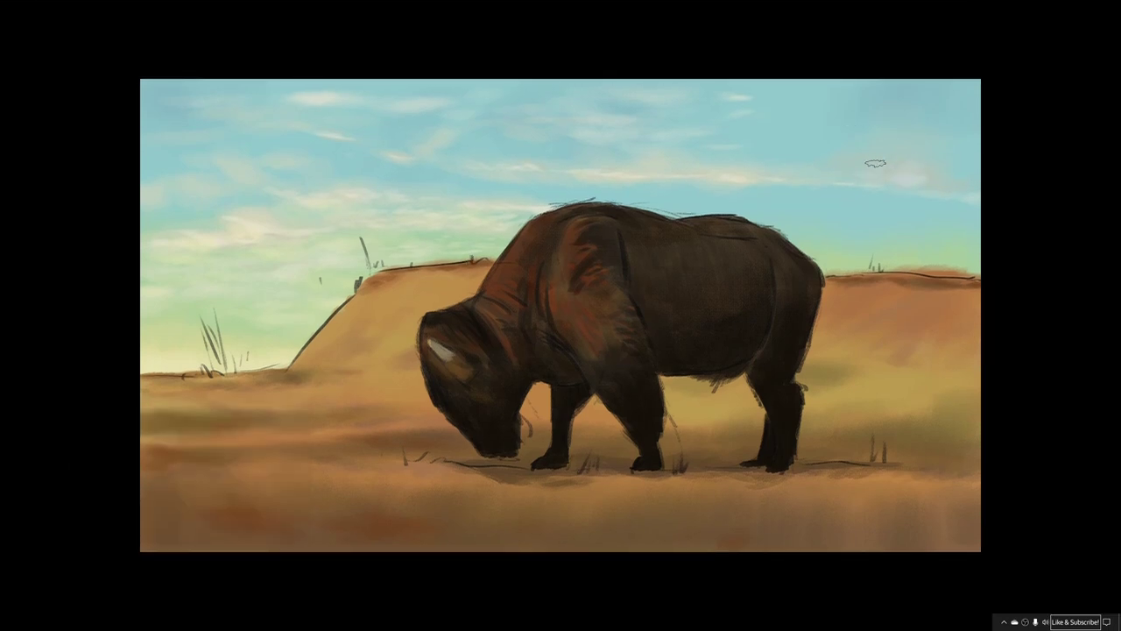
On a grass texture base layer at the top of the stack, paint light orange grass blades across the left field with another brush preset.
key(Tab)
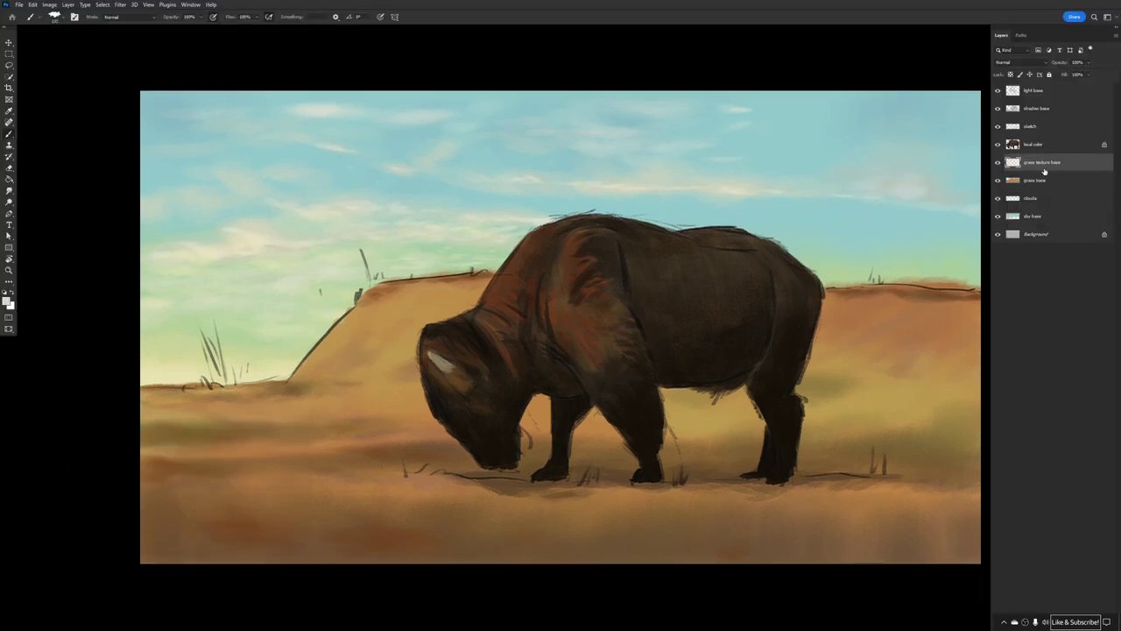
click(57, 17)
click(98, 132)
click(531, 22)
alt+click(326, 444)
key(Tab)
key(ctrl+0)
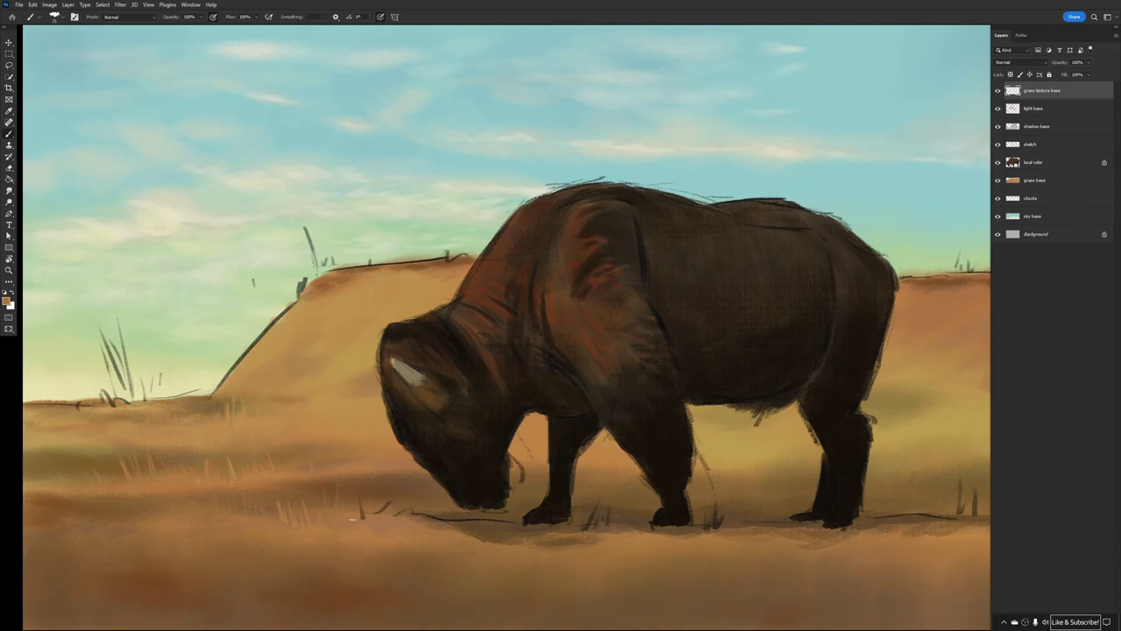
key(Tab)
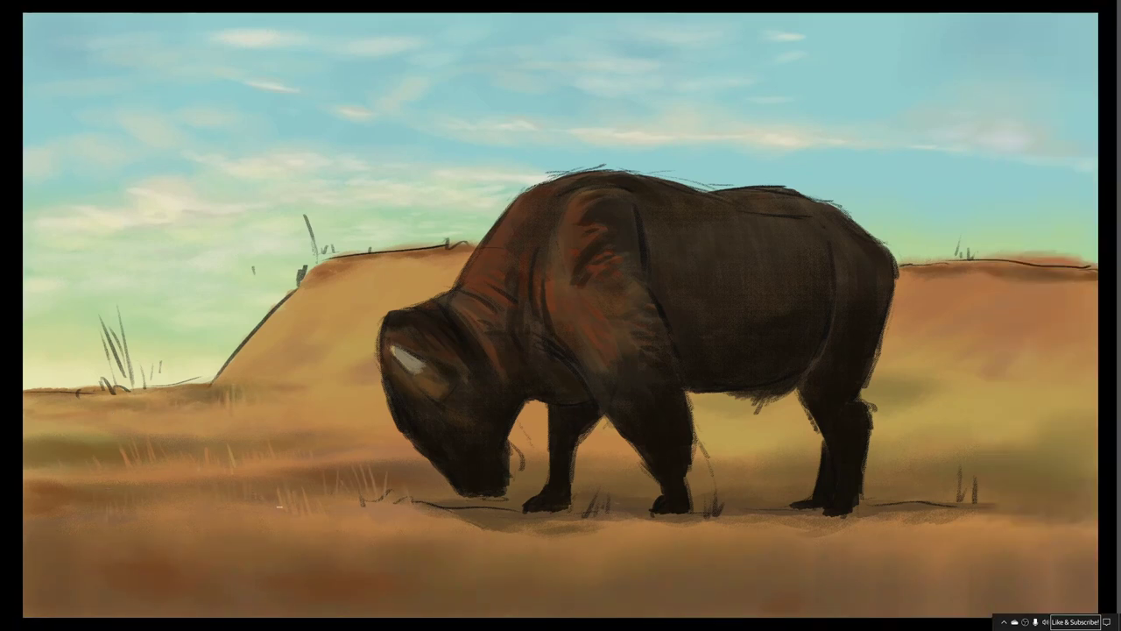
Paint thin, light grass blades rising in front of the bison's muzzle, front hooves and hind hooves.
drag(455, 491, 427, 448)
drag(465, 514, 451, 437)
drag(490, 513, 488, 464)
drag(450, 517, 427, 462)
mouse_move(532, 523)
mouse_down()
mouse_move(523, 492)
mouse_move(541, 458)
mouse_up()
mouse_move(557, 518)
mouse_down()
mouse_move(573, 461)
mouse_move(569, 468)
mouse_up()
drag(608, 517, 610, 496)
drag(657, 517, 665, 475)
drag(674, 517, 689, 449)
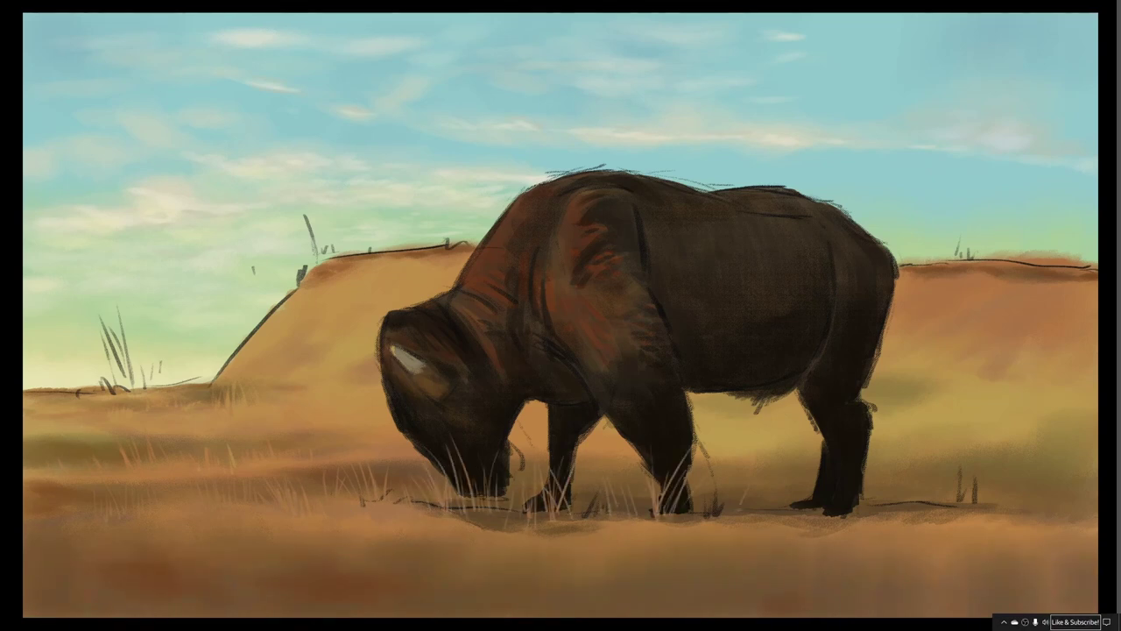
drag(810, 512, 823, 471)
drag(827, 524, 836, 457)
Paint darker brown grass blades in the foreground soil below the bison.
key(ctrl+0)
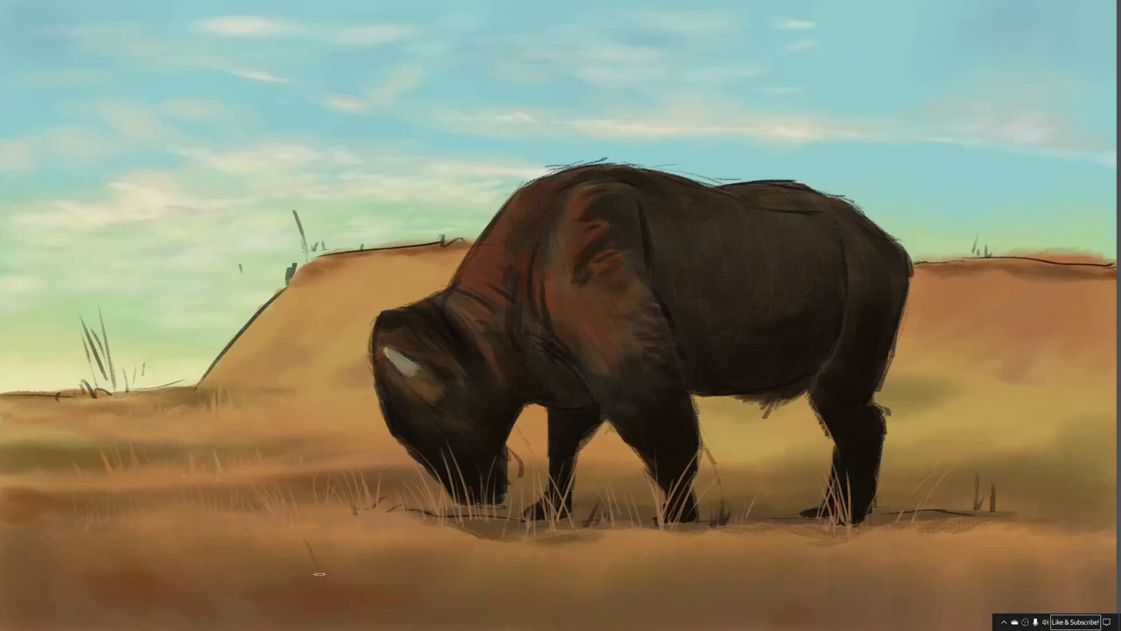
key(ctrl+minus)
drag(54, 536, 41, 491)
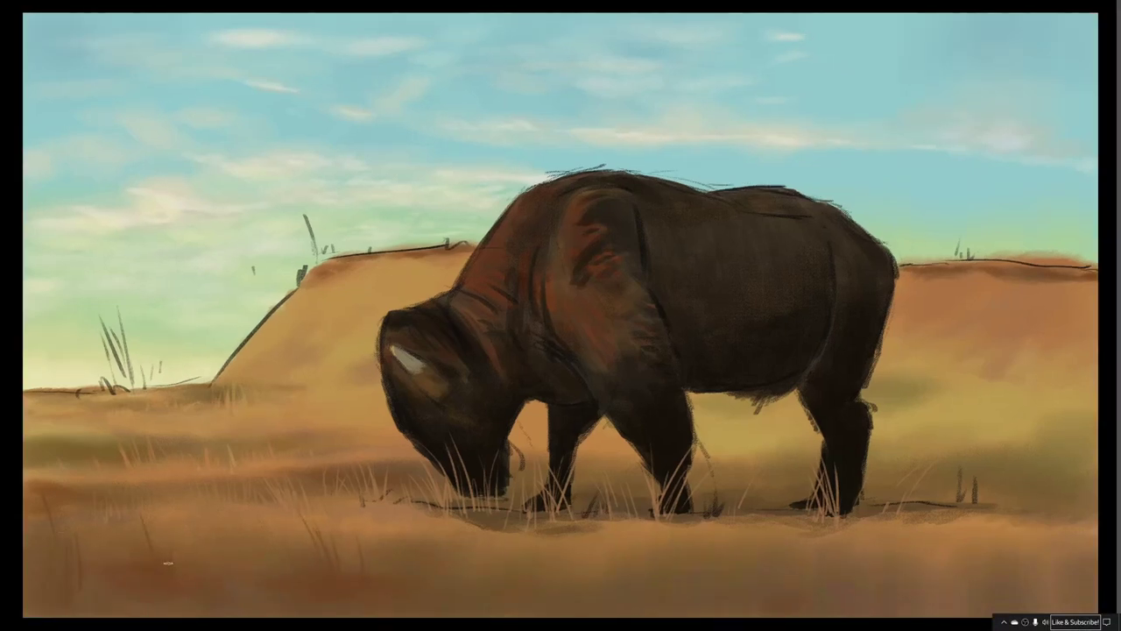
drag(774, 611, 772, 552)
Paint tall brown grass blades along the left horizon and up the left hill over the sketched stalks.
mouse_move(130, 385)
mouse_down()
mouse_move(137, 323)
mouse_move(107, 327)
mouse_up()
mouse_move(98, 394)
mouse_down()
mouse_move(92, 343)
mouse_move(74, 357)
mouse_up()
drag(49, 398, 46, 336)
drag(172, 384, 170, 331)
drag(26, 390, 25, 345)
mouse_move(170, 382)
mouse_down()
mouse_move(185, 331)
mouse_move(246, 306)
mouse_up()
drag(325, 282, 304, 212)
drag(327, 251, 317, 219)
drag(336, 254, 334, 236)
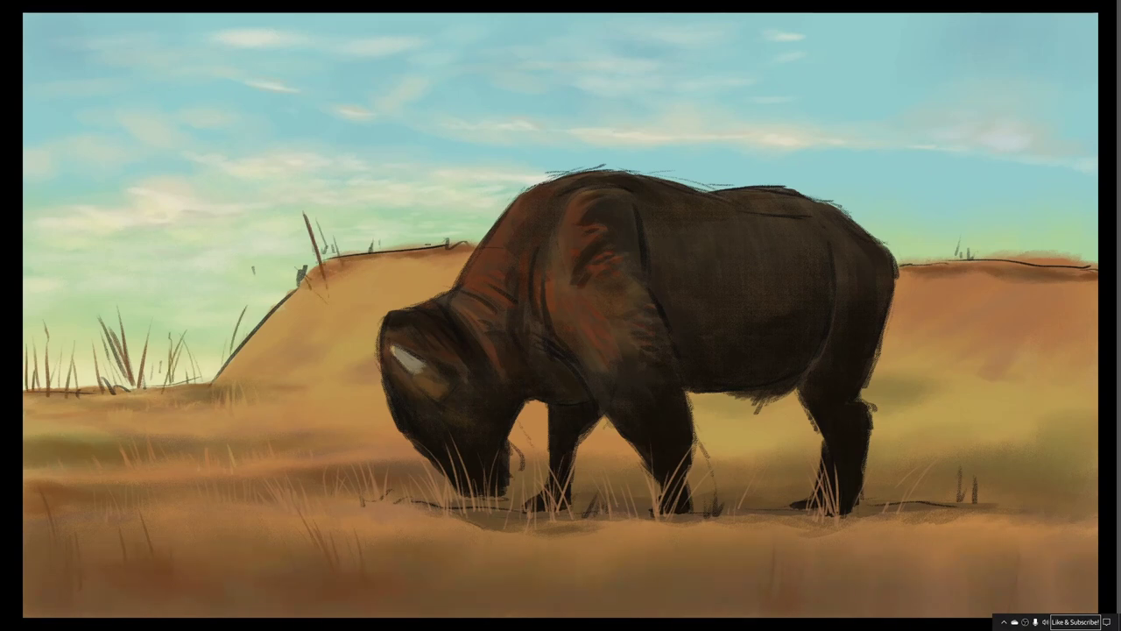
Sample an ochre tone from the right field and paint short grass blades along the crests of both hills.
alt+click(981, 403)
drag(1045, 252, 1048, 233)
mouse_move(991, 257)
mouse_down()
mouse_move(988, 245)
mouse_move(954, 242)
mouse_up()
drag(420, 245, 416, 230)
drag(411, 244, 402, 231)
drag(432, 243, 431, 232)
drag(380, 249, 379, 239)
drag(348, 253, 345, 242)
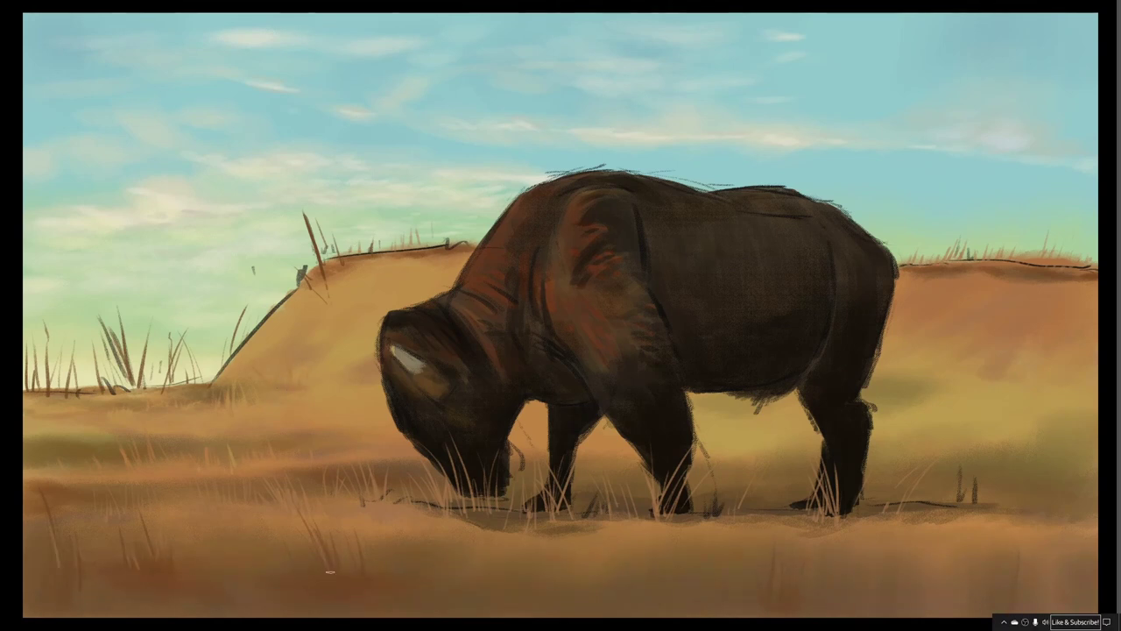
Add more grass blades at the right-hand stalks, around the hooves and taller ones across the bison's lowered head.
drag(960, 501, 958, 471)
drag(972, 508, 974, 478)
drag(846, 516, 845, 466)
drag(849, 508, 842, 429)
drag(672, 510, 671, 469)
mouse_move(478, 508)
mouse_down()
mouse_move(477, 469)
mouse_move(448, 457)
mouse_up()
mouse_move(457, 485)
mouse_down()
mouse_move(446, 391)
mouse_move(464, 399)
mouse_move(444, 431)
mouse_up()
drag(489, 462, 484, 422)
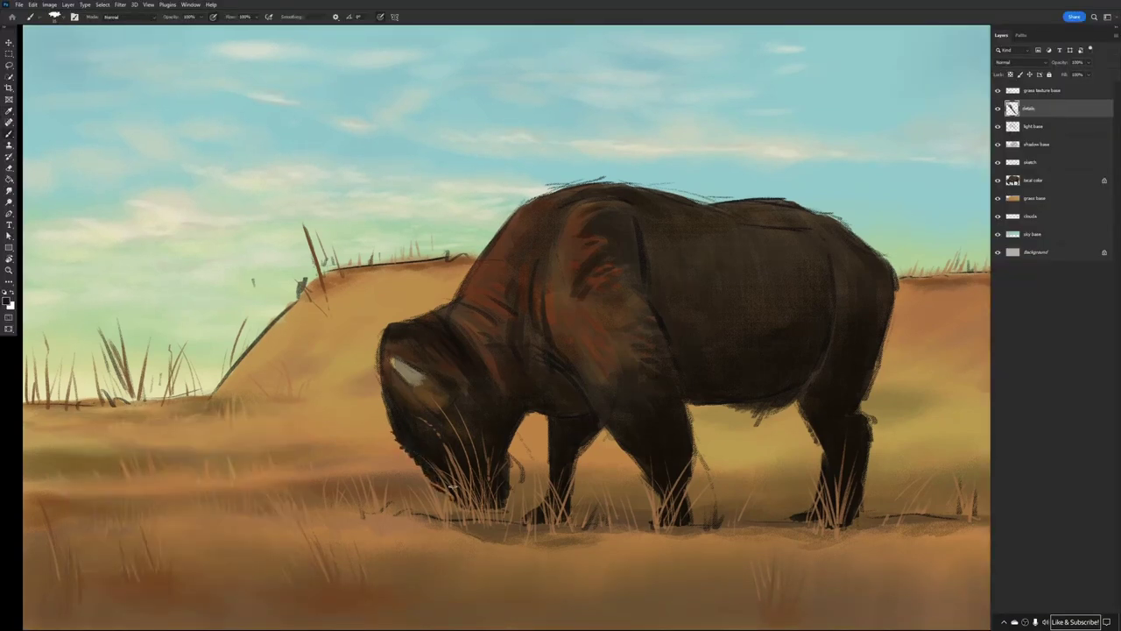
On the details layer, paint black fur strokes around the bison's horn, face edge, beard and cheek.
drag(393, 364, 407, 384)
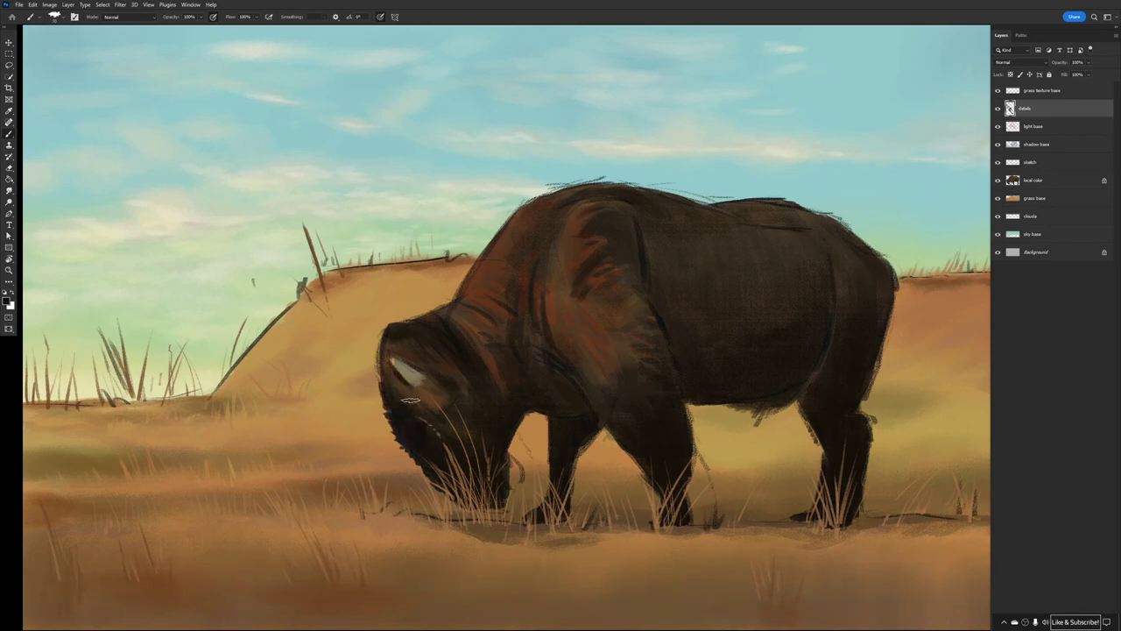
drag(432, 425, 427, 435)
drag(500, 451, 506, 475)
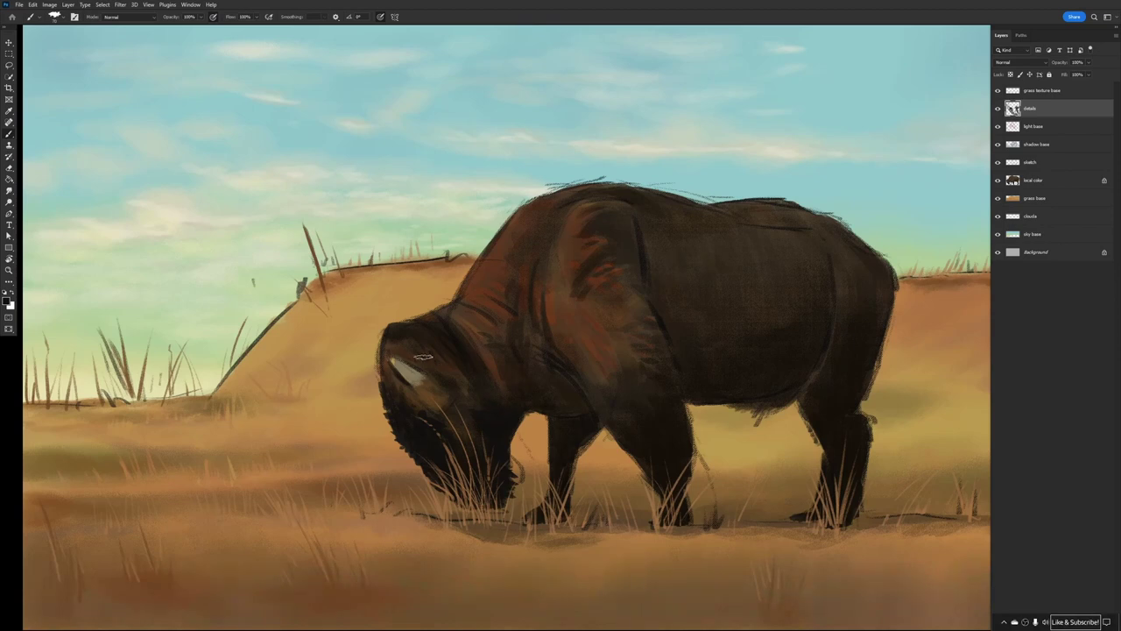
mouse_move(423, 356)
mouse_down()
mouse_move(417, 367)
mouse_move(479, 371)
mouse_move(457, 399)
mouse_move(526, 398)
mouse_up()
mouse_move(490, 350)
mouse_down()
mouse_move(473, 340)
mouse_move(480, 351)
mouse_up()
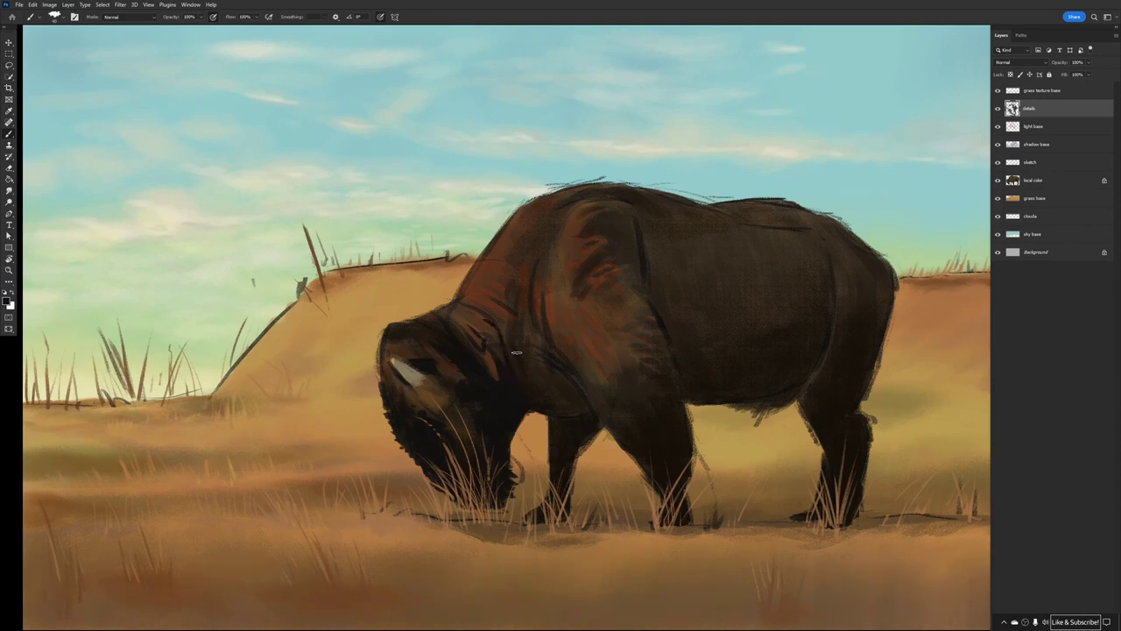
Paint black fur strokes down the bison's neck and chest and ragged fur edges along both front legs.
drag(504, 328, 571, 399)
mouse_move(530, 342)
mouse_down()
mouse_move(536, 268)
mouse_move(546, 322)
mouse_up()
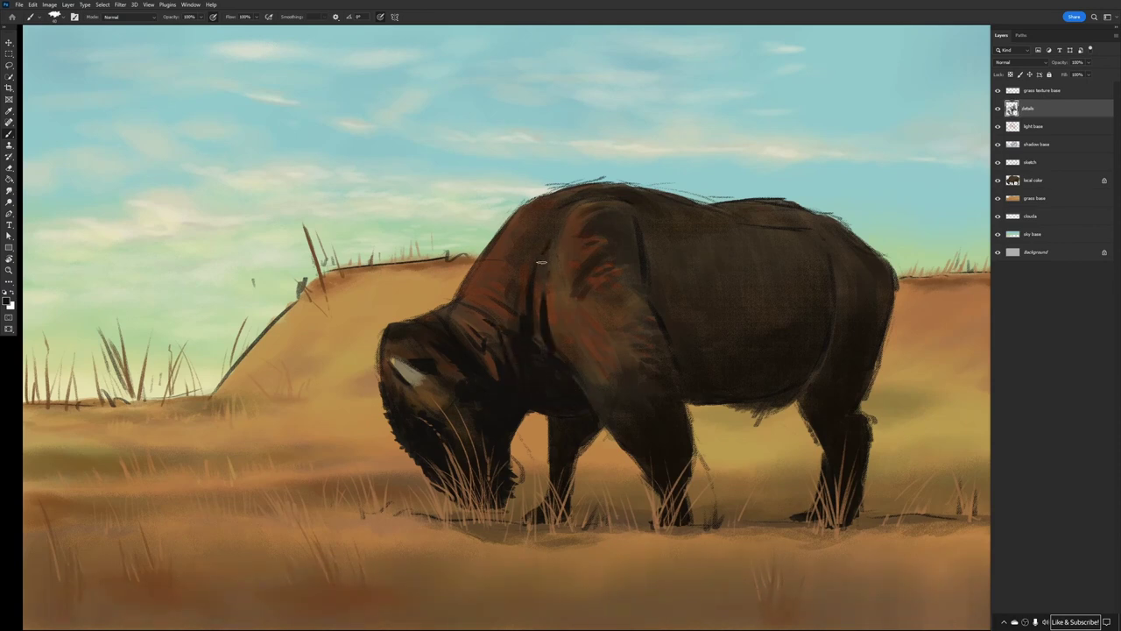
key(f)
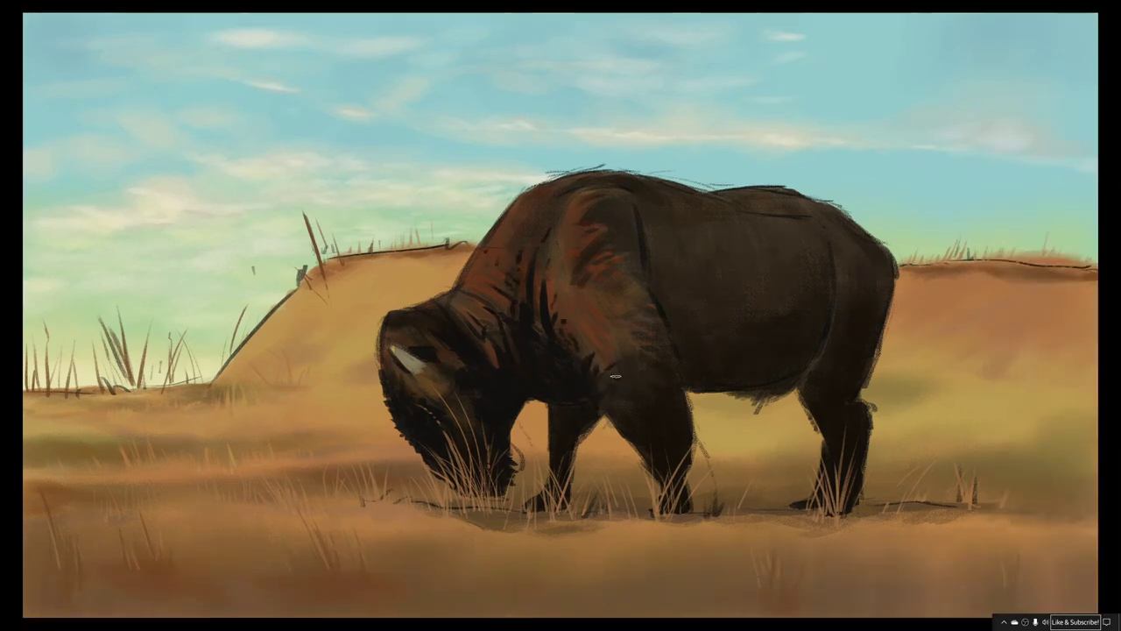
mouse_move(615, 375)
mouse_down()
mouse_move(566, 422)
mouse_move(593, 418)
mouse_move(567, 424)
mouse_move(541, 396)
mouse_move(547, 474)
mouse_up()
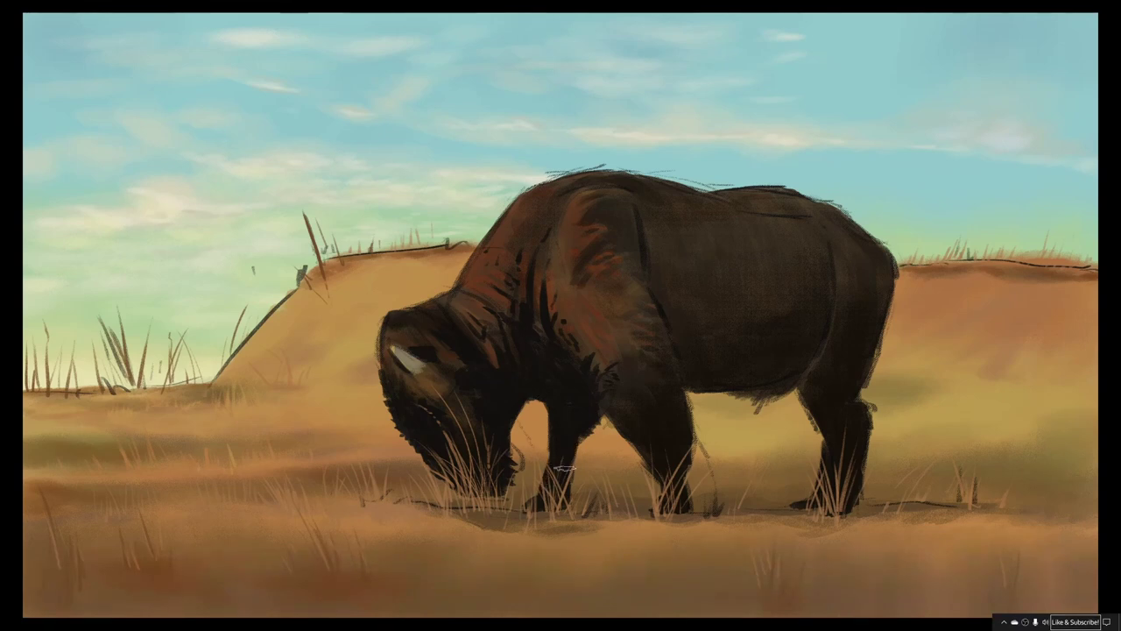
mouse_move(603, 405)
mouse_down()
mouse_move(639, 448)
mouse_move(681, 472)
mouse_move(697, 448)
mouse_up()
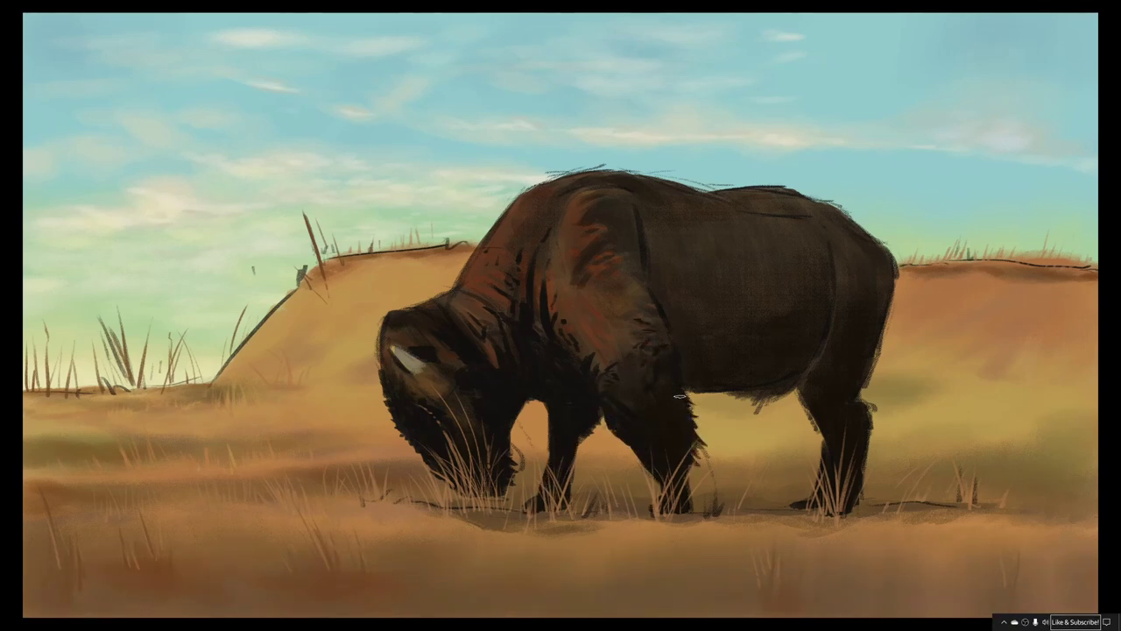
Dab small dark fur marks over the reddish area of the bison's shoulder.
drag(584, 306, 590, 314)
drag(594, 316, 601, 323)
drag(592, 328, 611, 354)
drag(562, 293, 578, 321)
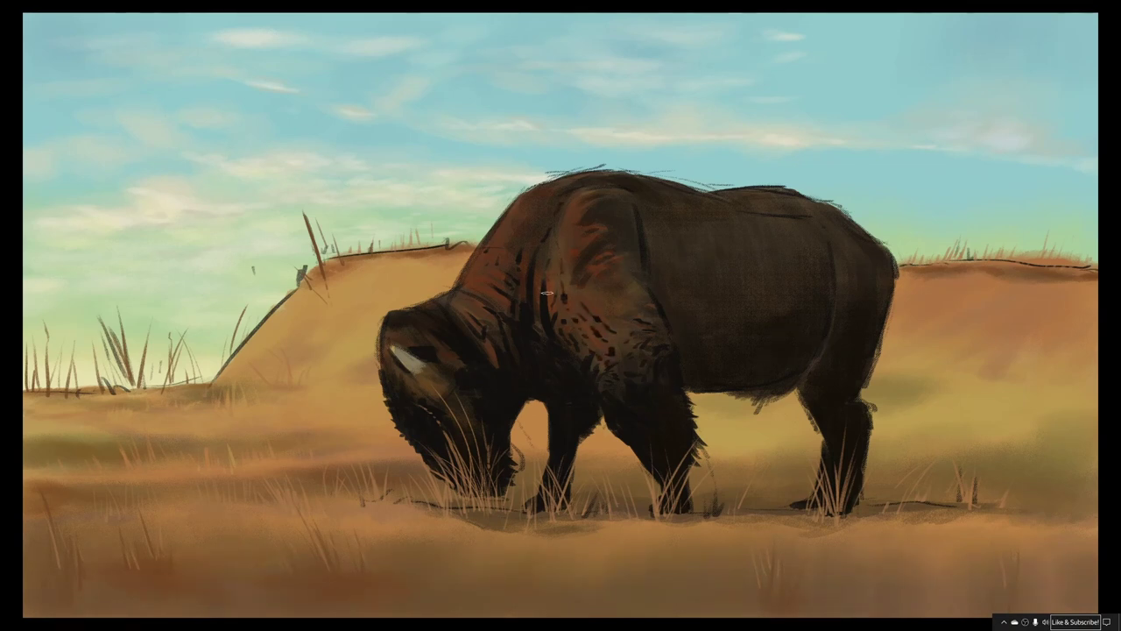
Choose a muted dark brown and paint tufted fur along the bison's forehead and crown.
key(f)
click(6, 300)
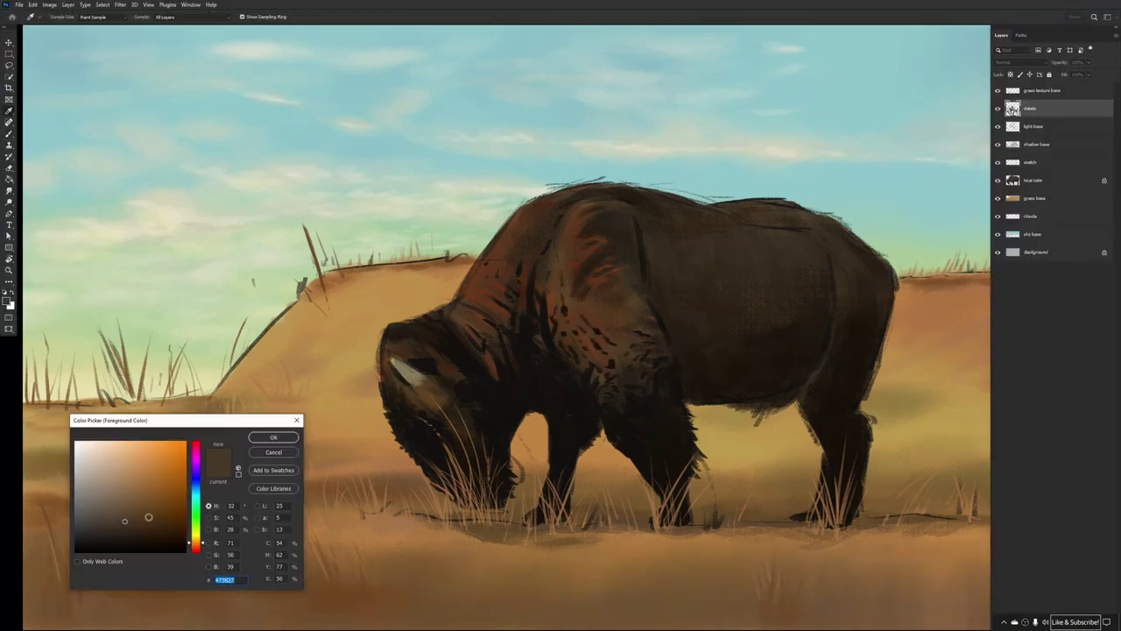
click(148, 517)
key(Return)
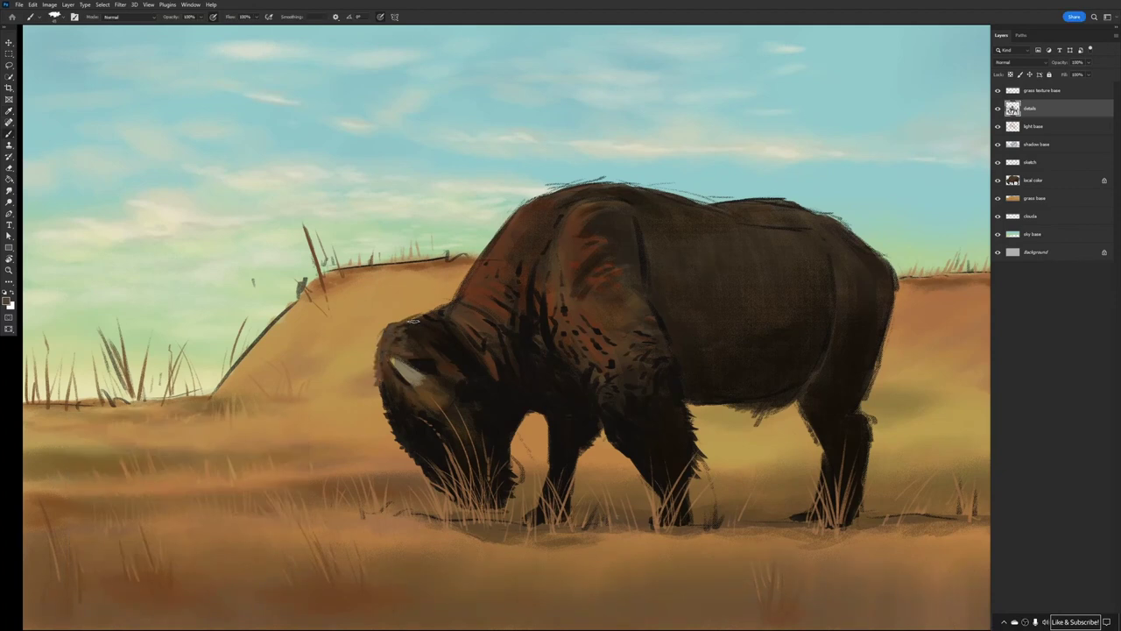
Choose successive reddish-brown tones and paint fur strokes over the bison's crown, neck and mane.
key(f)
key(f)
click(6, 300)
key(Return)
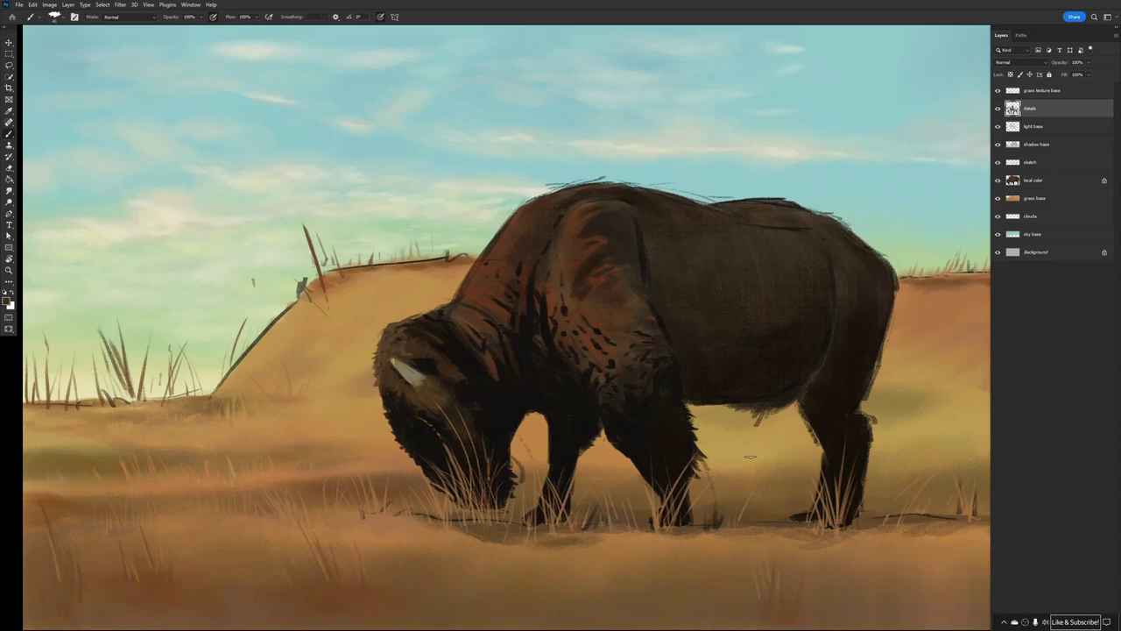
key(f)
key(f)
click(6, 300)
key(Return)
key(f)
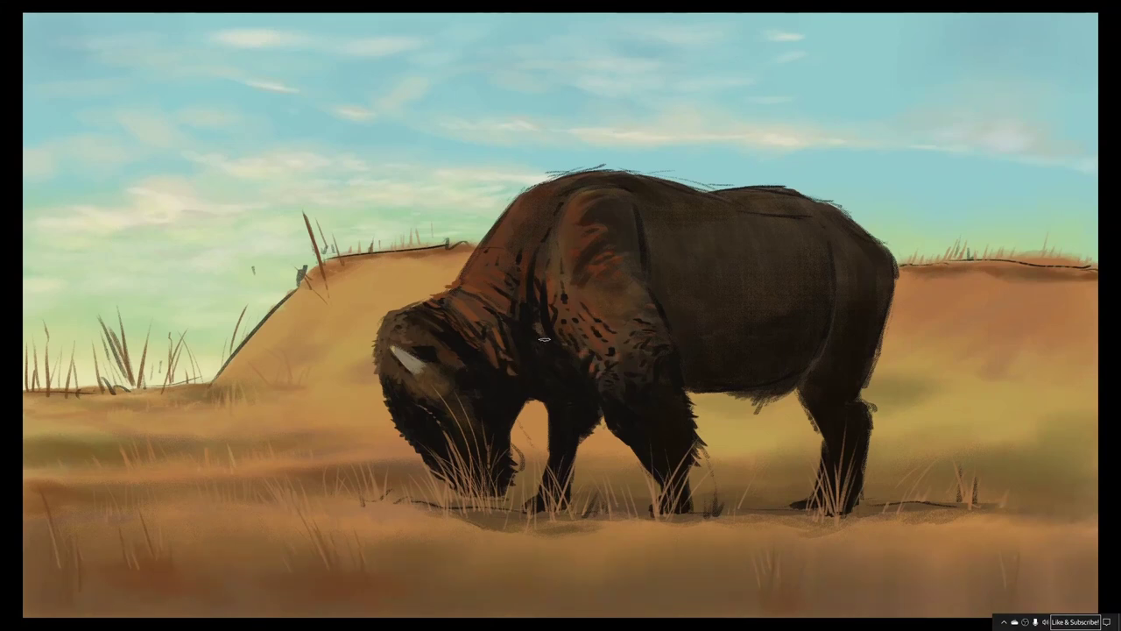
key(f)
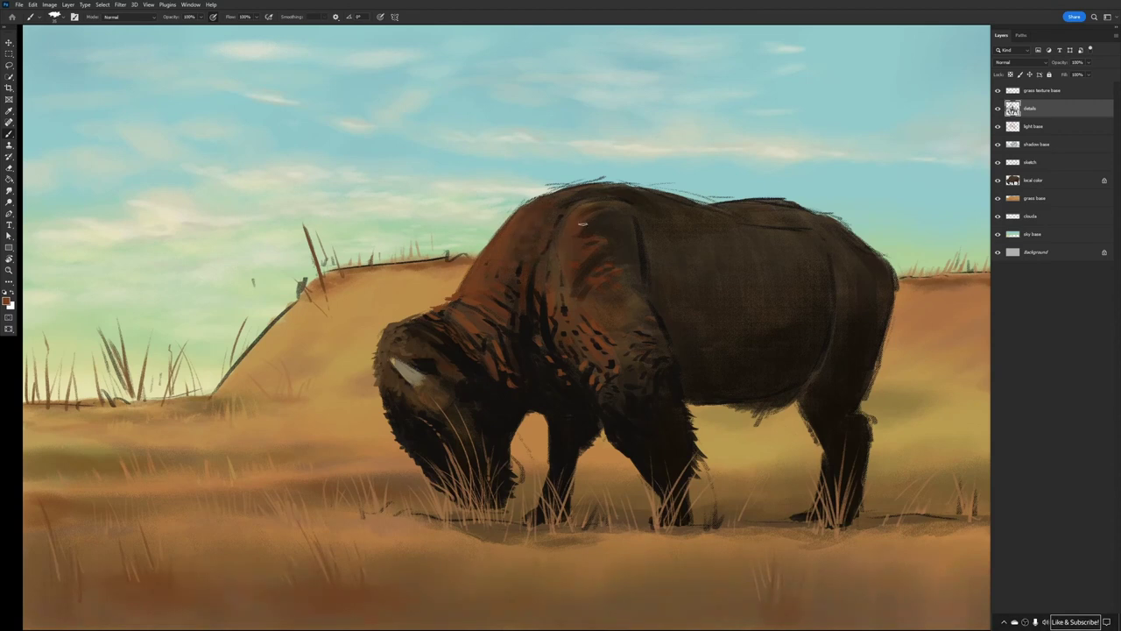
Choose a golden ochre and paint highlighted fur strokes on the bison's shoulder ridge and neck.
click(6, 301)
click(195, 542)
click(161, 488)
click(274, 437)
drag(578, 322, 587, 330)
drag(450, 306, 459, 317)
key(f)
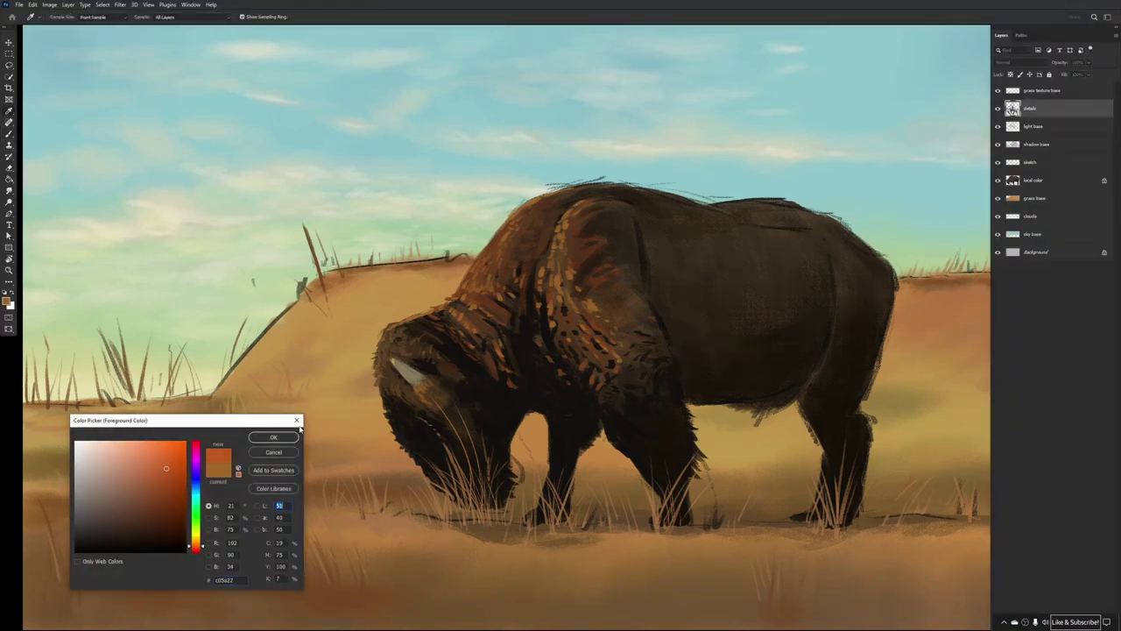
Set the foreground colour to burnt orange #c05a22 and paint warm fur highlights across the bison's neck and shoulder.
click(291, 435)
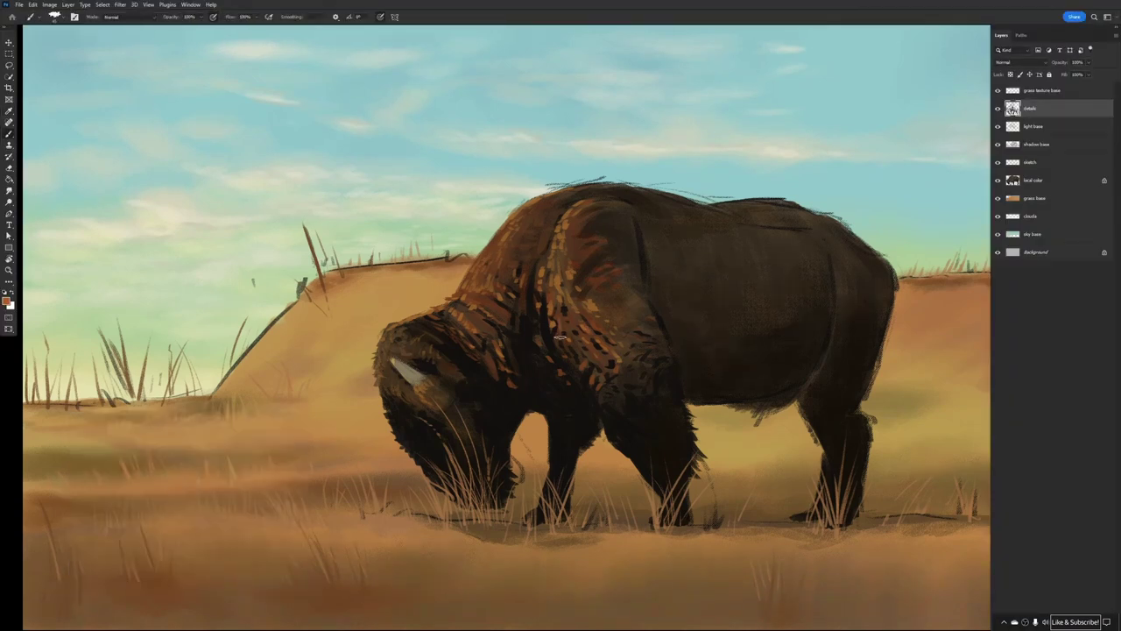
drag(533, 300, 542, 336)
mouse_move(543, 255)
mouse_down()
mouse_move(534, 282)
mouse_move(473, 302)
mouse_move(492, 255)
mouse_up()
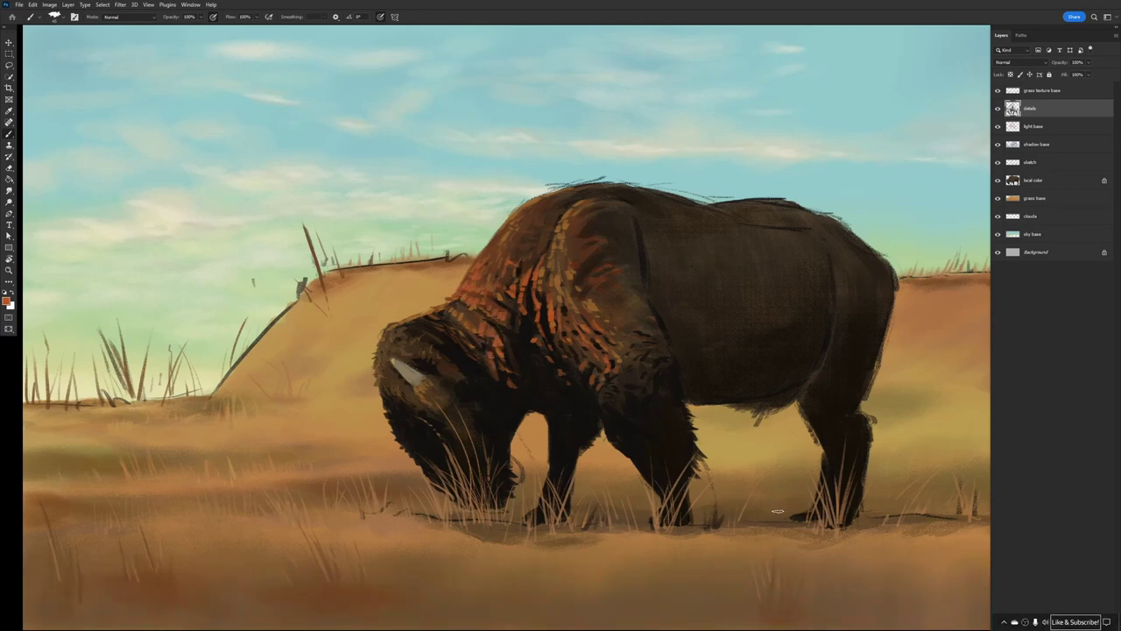
Choose a dark bluish grey and paint cool reflected light behind the shoulder, along the back and flank, and on the far front leg.
click(6, 301)
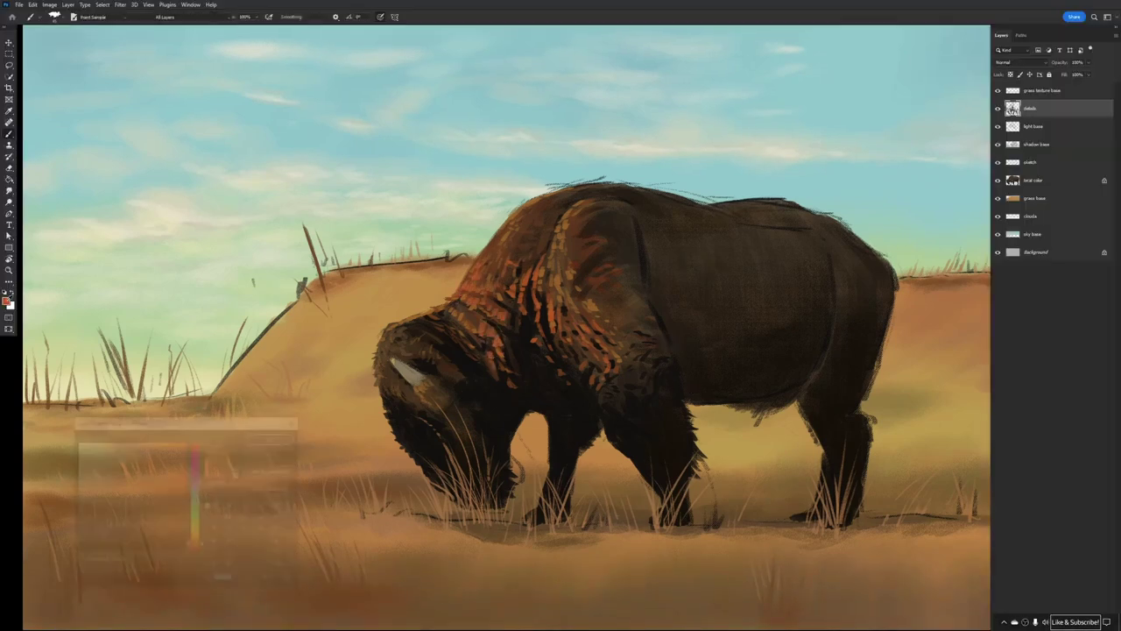
click(123, 531)
click(273, 437)
drag(646, 272, 639, 227)
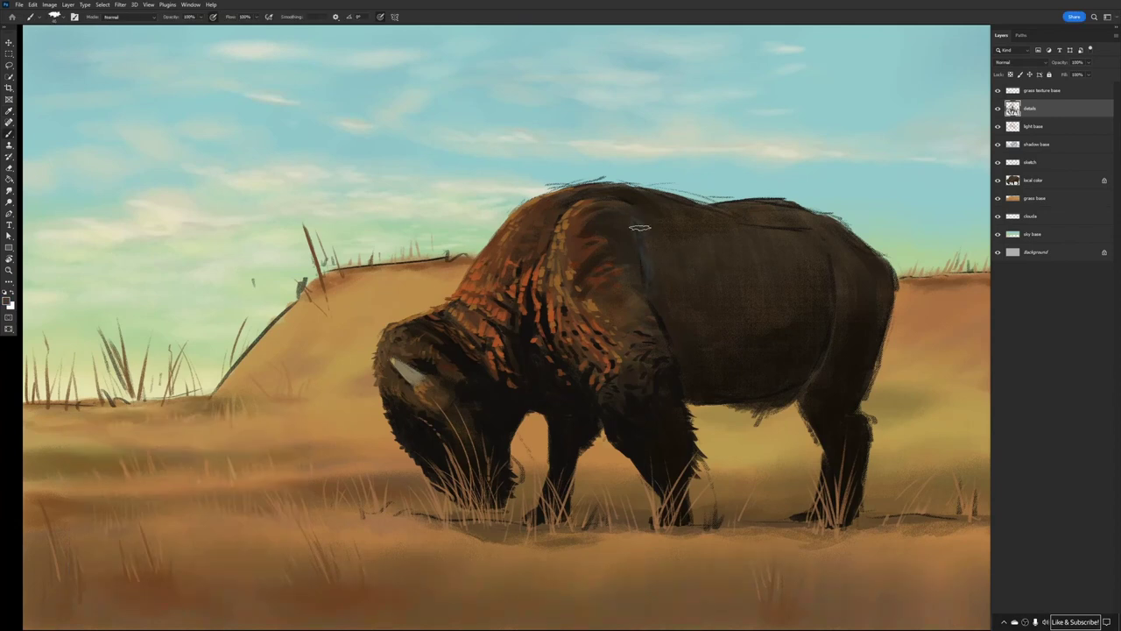
drag(758, 227, 806, 231)
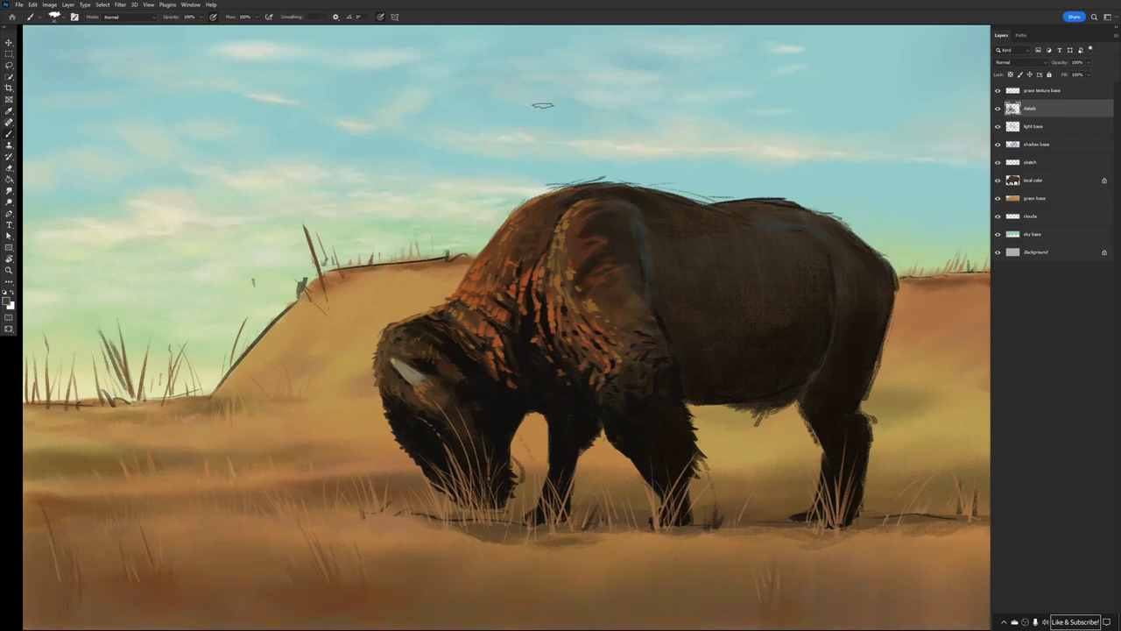
key(f)
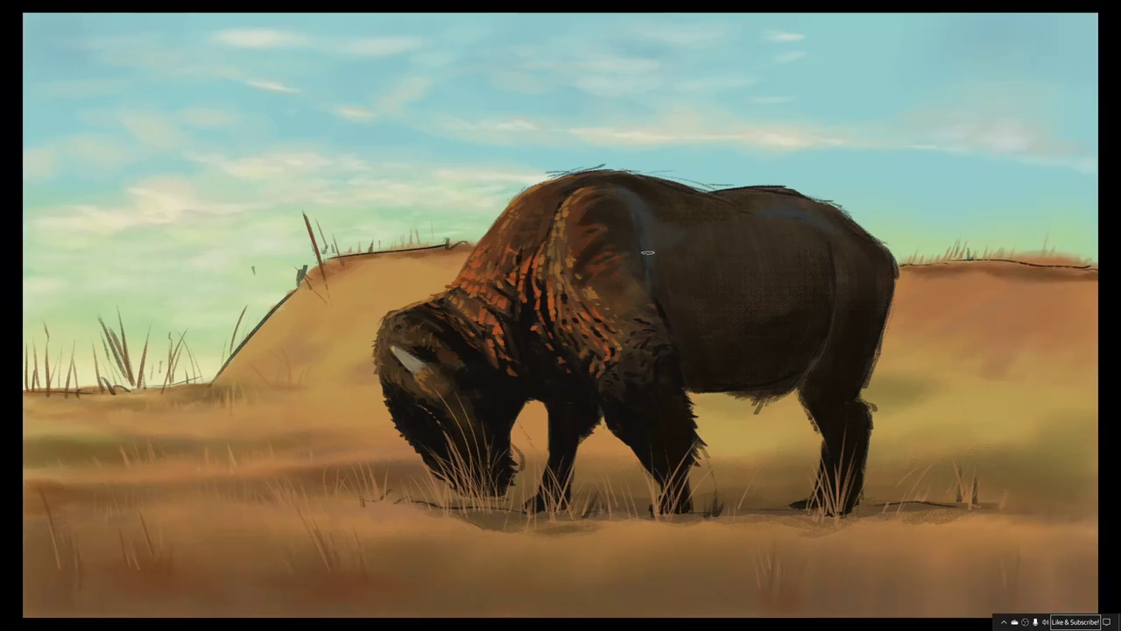
drag(648, 253, 689, 380)
drag(557, 410, 597, 424)
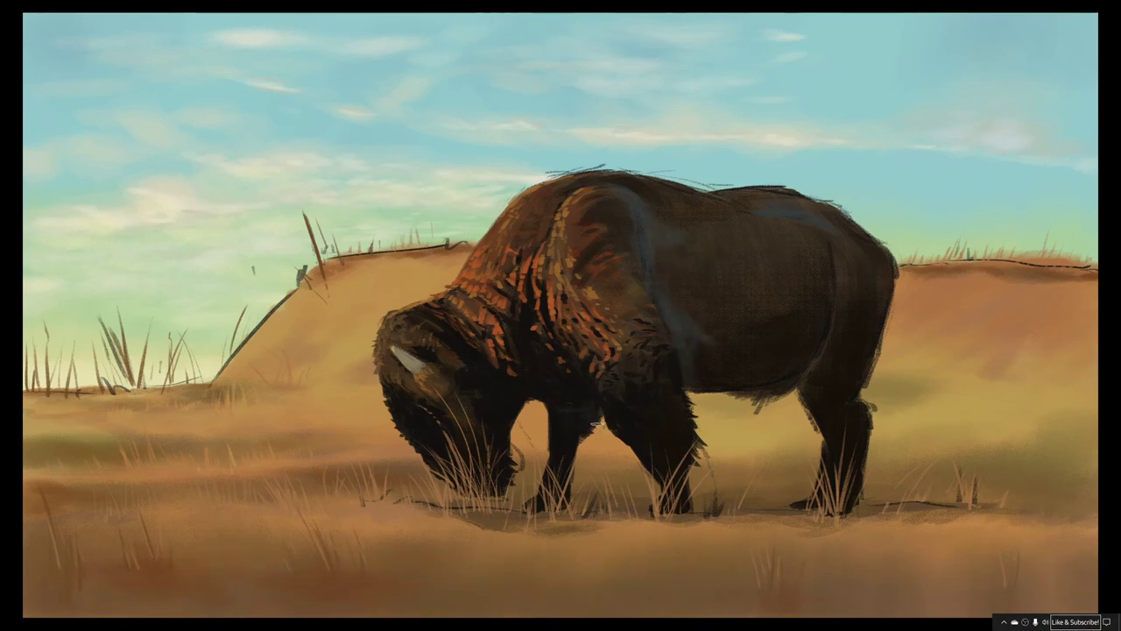